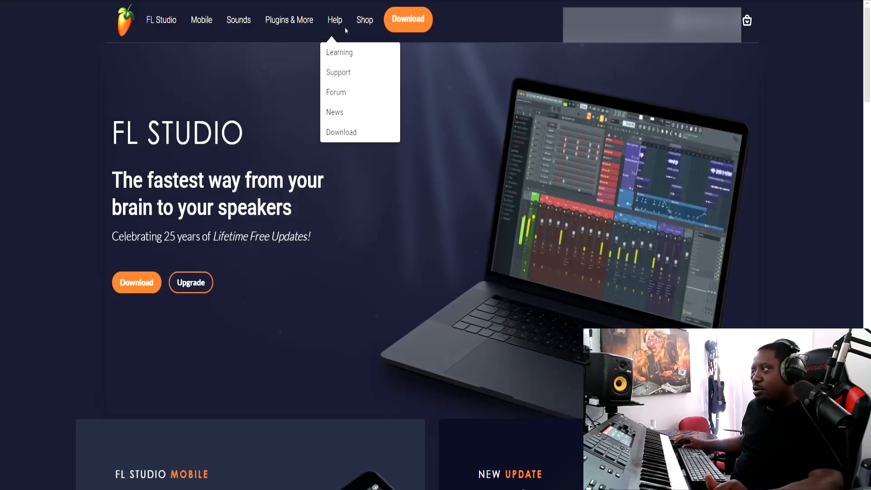
# Go through the Image-Line support page to the FL Studio forum index via the Help menu.
pyautogui.click(334, 20)
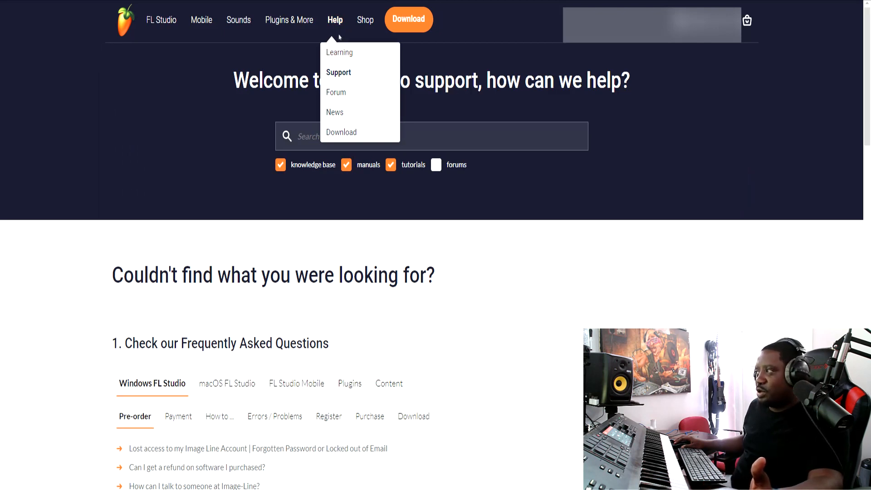
pyautogui.click(339, 94)
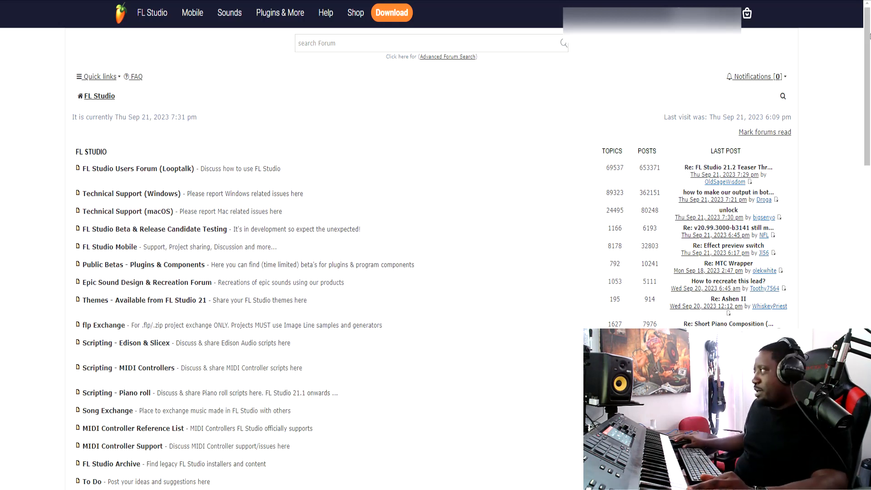
# Switch back to MPC and drag the FL Studio VSTi plugin window up over the sequence grid.
pyautogui.hotkey('alt', 'Tab')
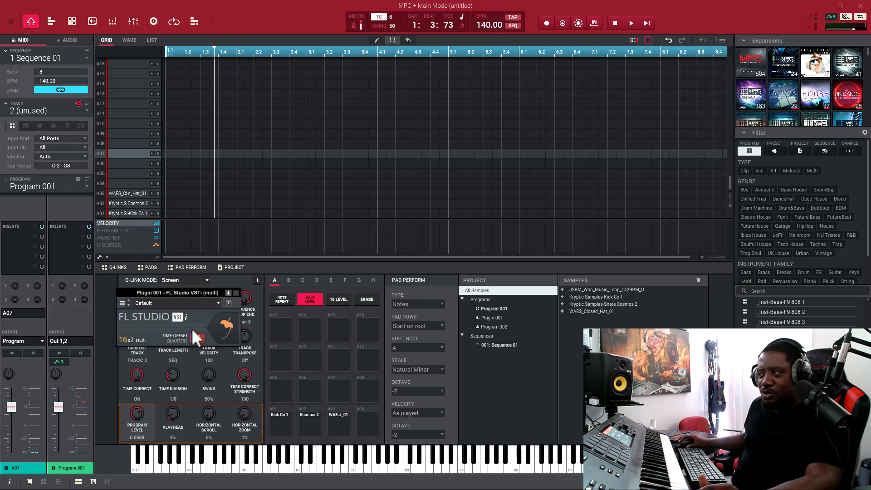
pyautogui.moveTo(182, 297); pyautogui.dragTo(241, 112)
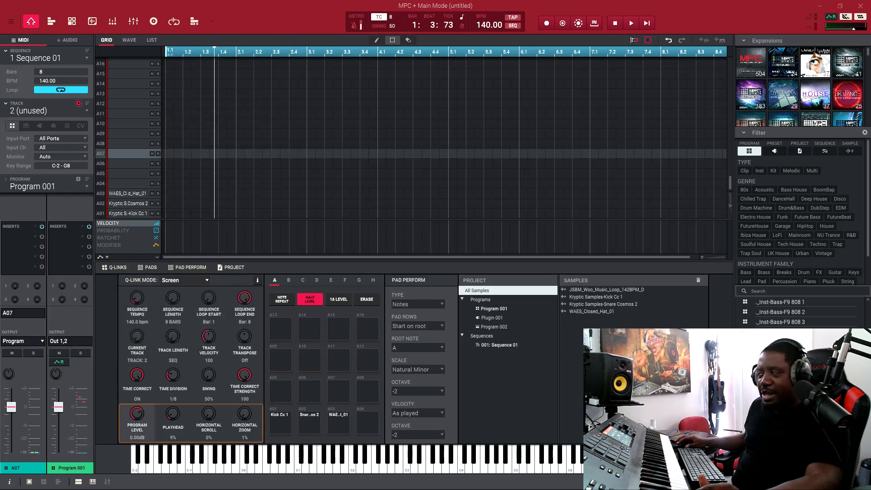
pyautogui.moveTo(204, 157); pyautogui.dragTo(191, 207)
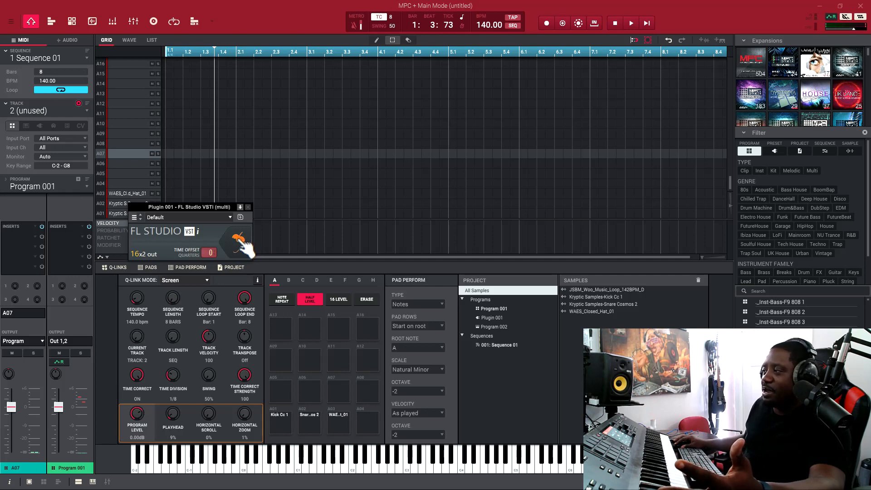
# Launch the full FL Studio editor and browse Project, Plugins and Library before landing on FL Cloud Sounds.
pyautogui.click(240, 240)
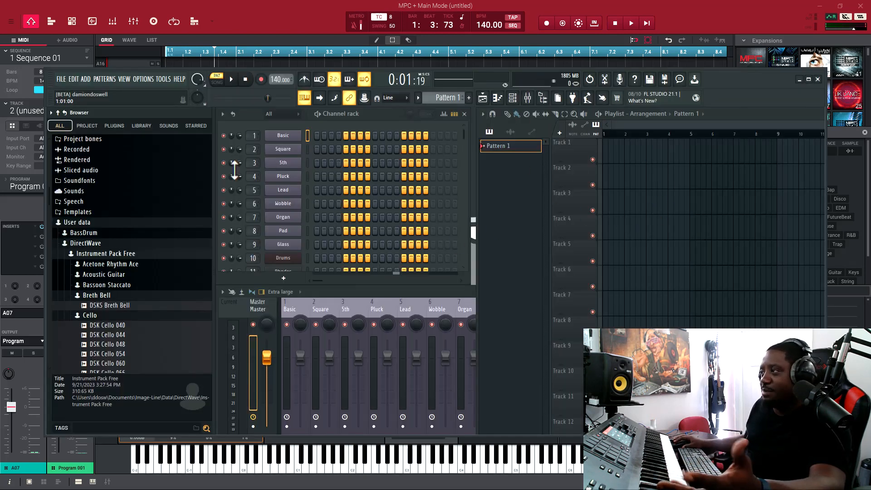
pyautogui.click(87, 125)
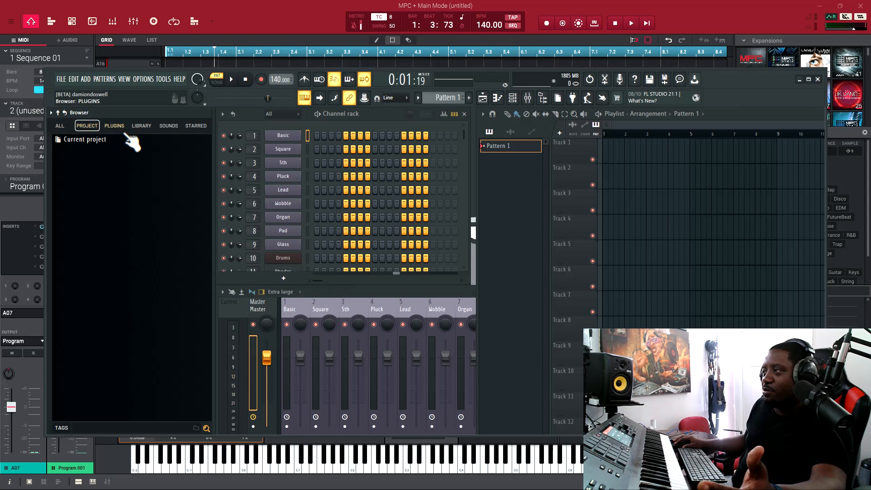
pyautogui.click(114, 125)
pyautogui.click(142, 125)
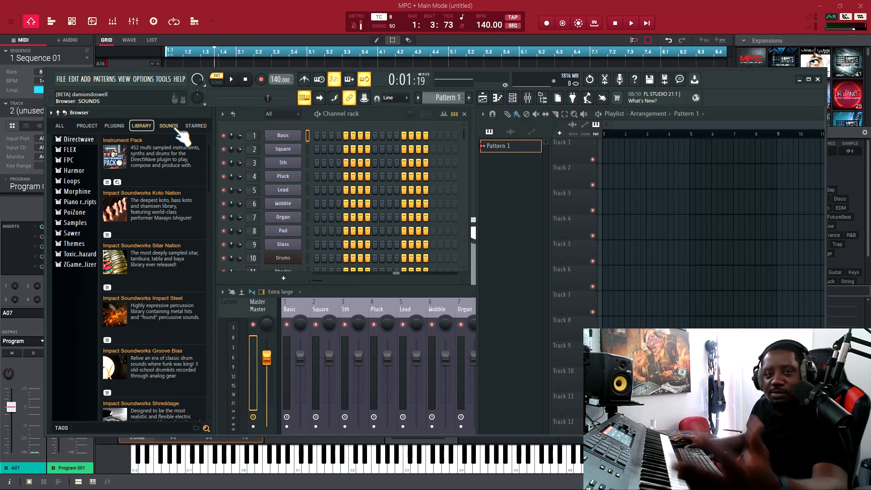
pyautogui.click(169, 125)
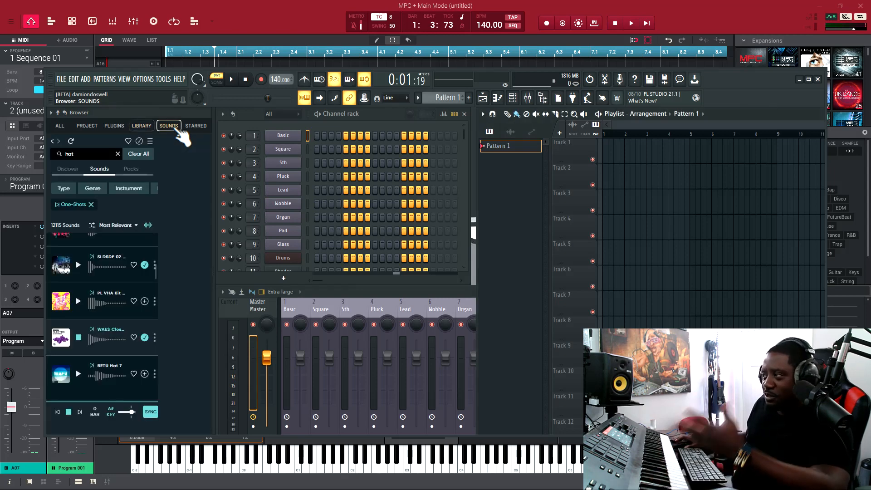
# Preview hi-hats SLDSDE 02, PL VHA Kit 05, WAES Closed Hat 01, BETU Hat 7, BEFHG Closed Hat 03, then remove the One-Shots filter.
pyautogui.click(82, 266)
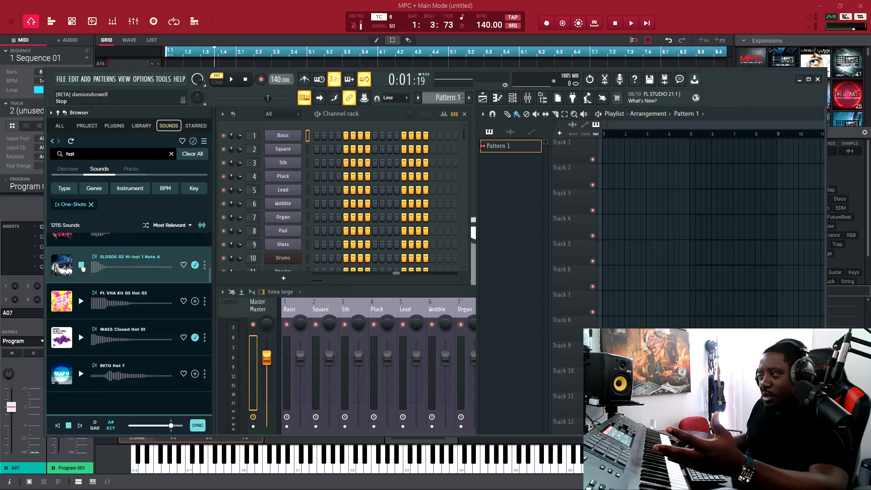
pyautogui.click(81, 301)
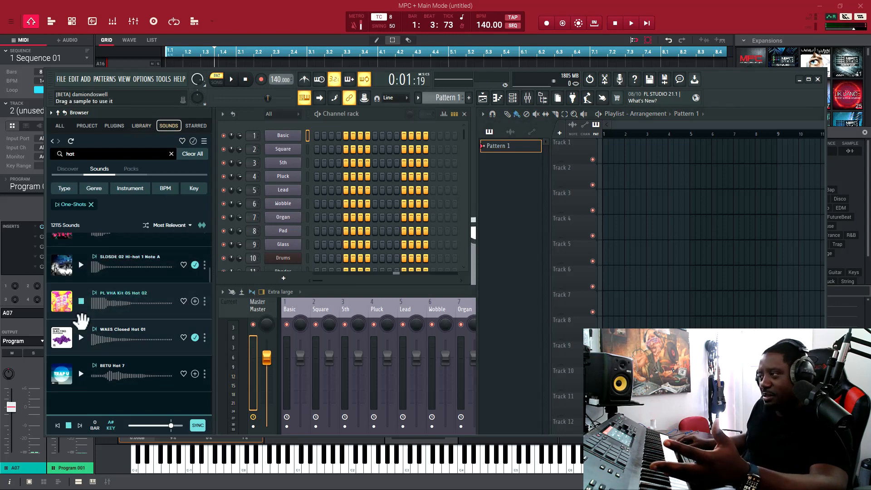
pyautogui.click(81, 339)
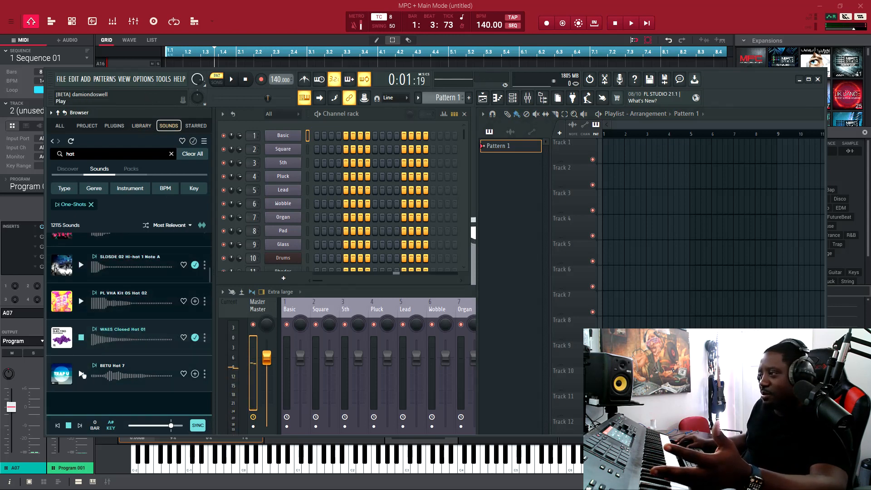
pyautogui.click(81, 375)
pyautogui.scroll(-2, 88, 340)
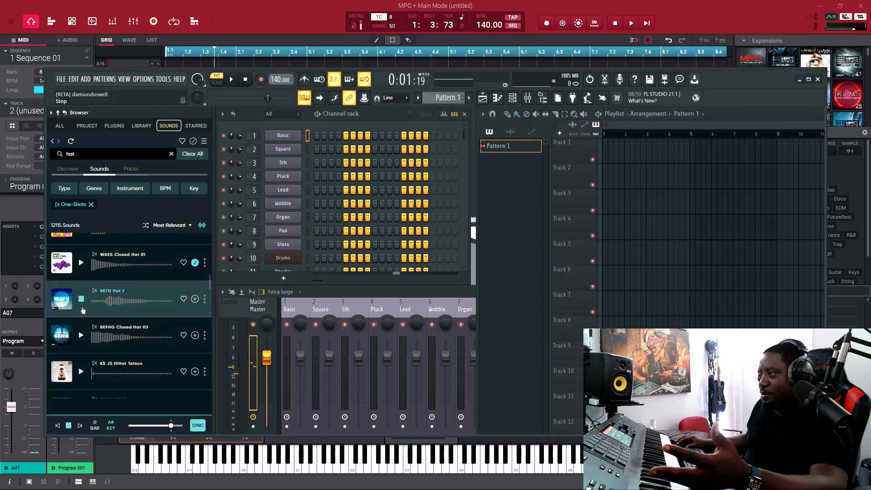
pyautogui.click(81, 337)
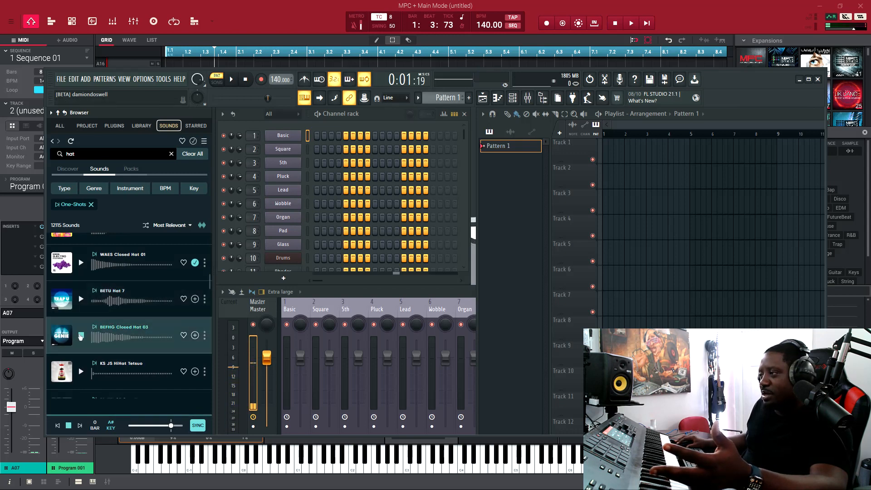
pyautogui.scroll(-5, 103, 307)
pyautogui.scroll(-3, 102, 273)
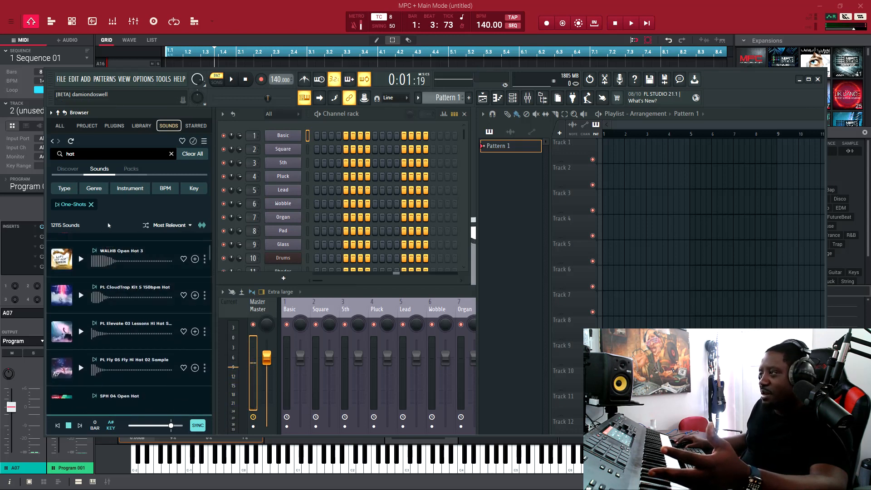
pyautogui.click(91, 204)
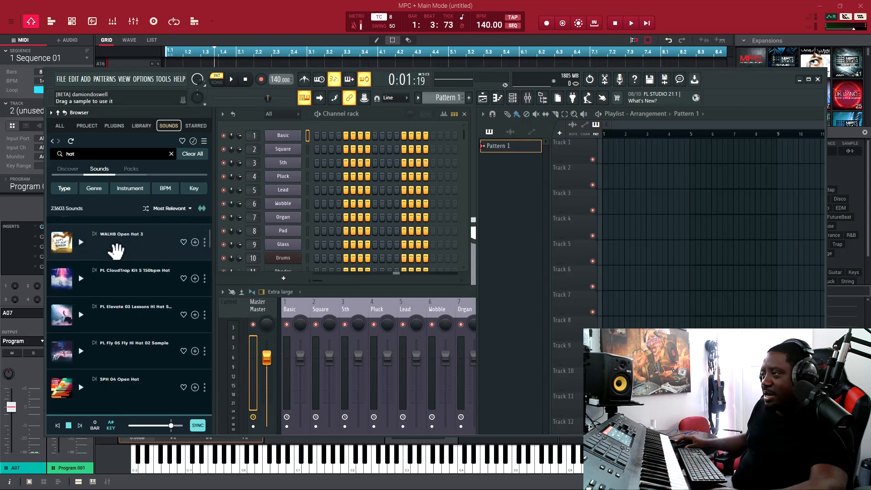
pyautogui.scroll(4, 121, 253)
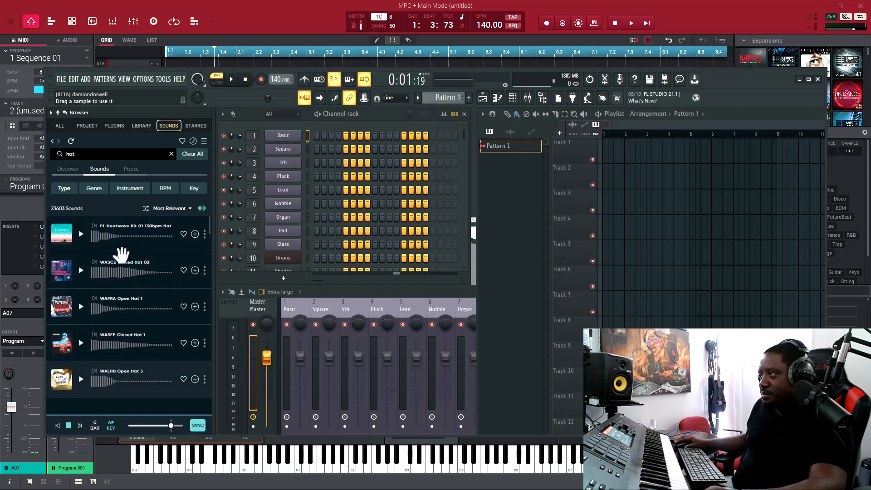
# Clear the hat search, filter FL Cloud sounds to Loops only, and audition PG3 Bass Drum Loop 128.
pyautogui.click(171, 154)
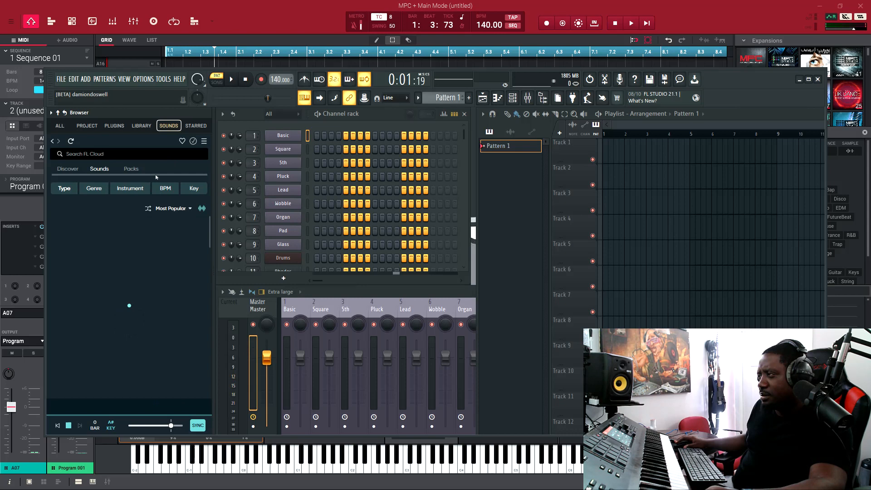
pyautogui.scroll(-1, 126, 259)
pyautogui.scroll(-3, 126, 259)
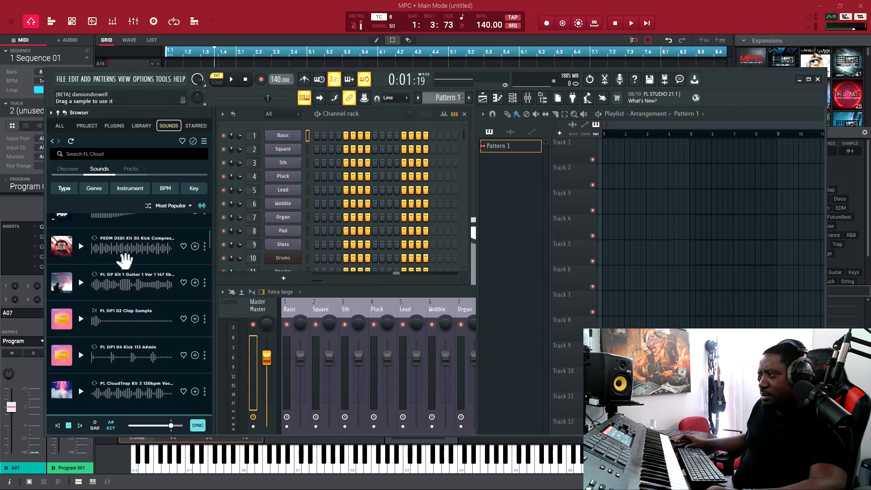
pyautogui.scroll(-3, 125, 258)
pyautogui.click(65, 189)
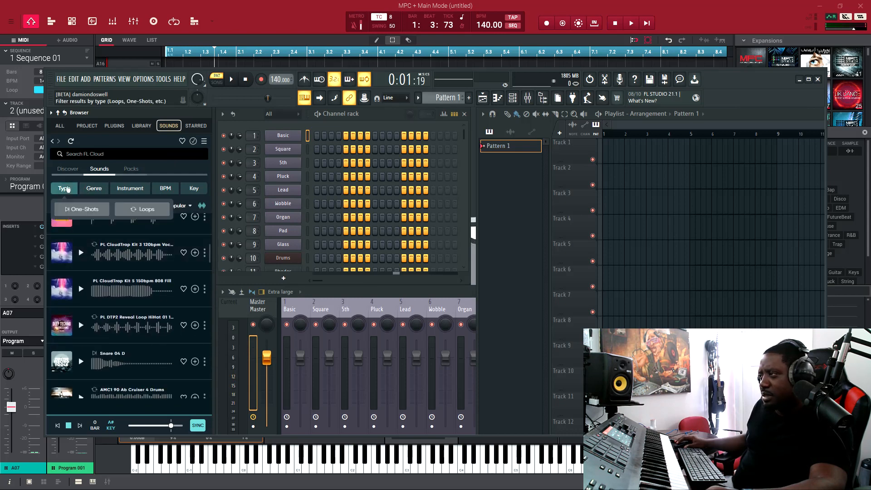
pyautogui.click(141, 210)
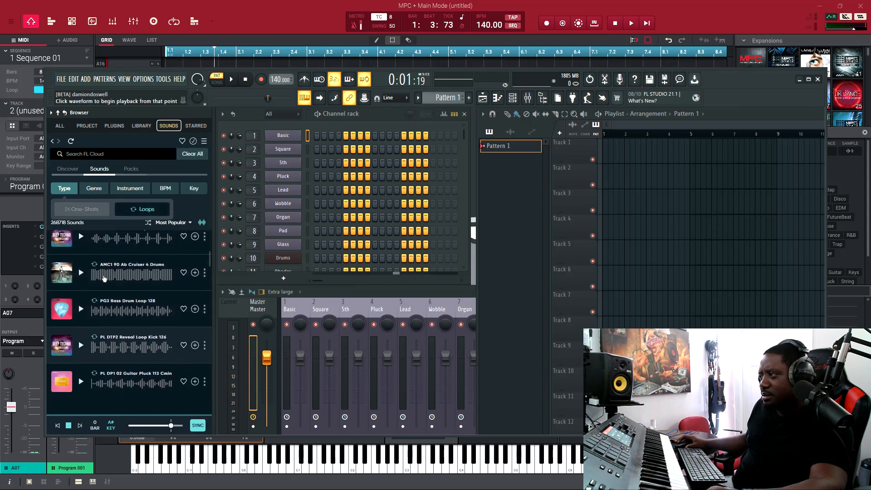
pyautogui.click(82, 310)
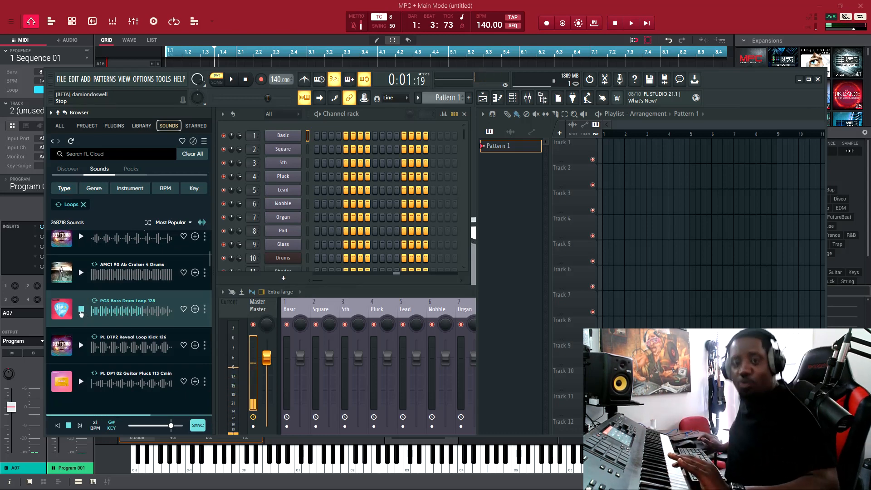
pyautogui.click(81, 311)
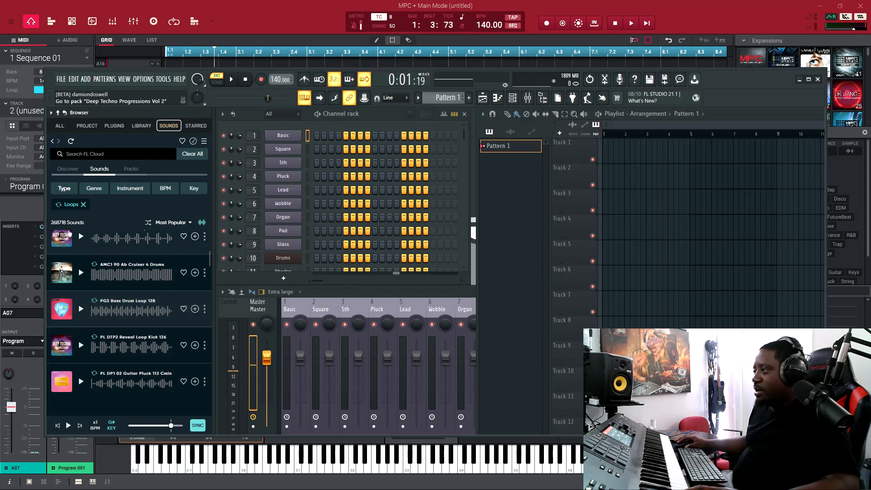
pyautogui.scroll(3, 127, 257)
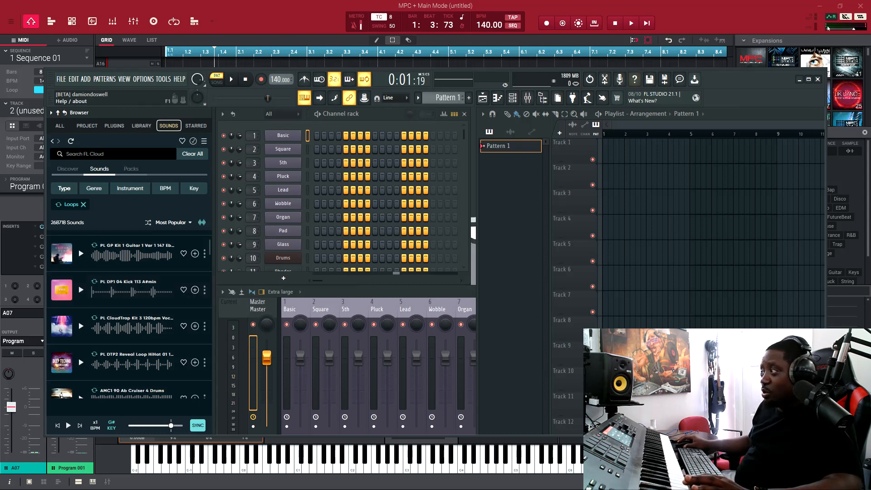
pyautogui.moveTo(734, 76); pyautogui.dragTo(697, 74)
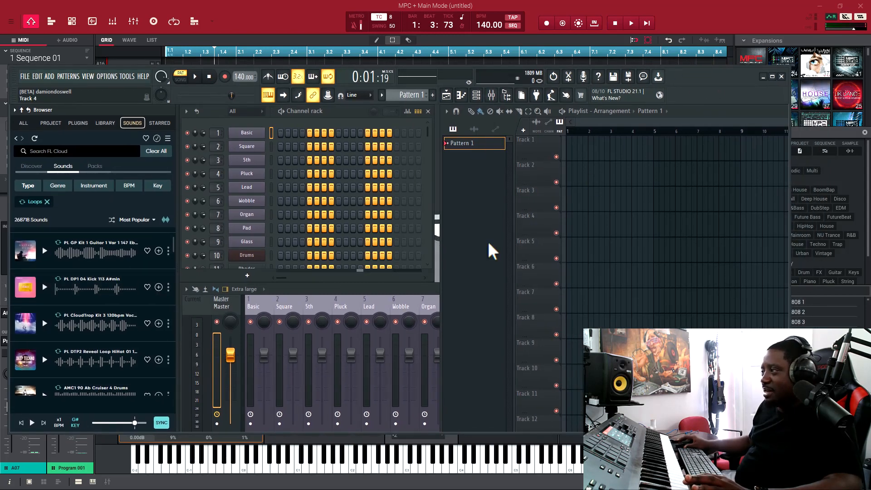
pyautogui.hotkey('alt', 'Tab')
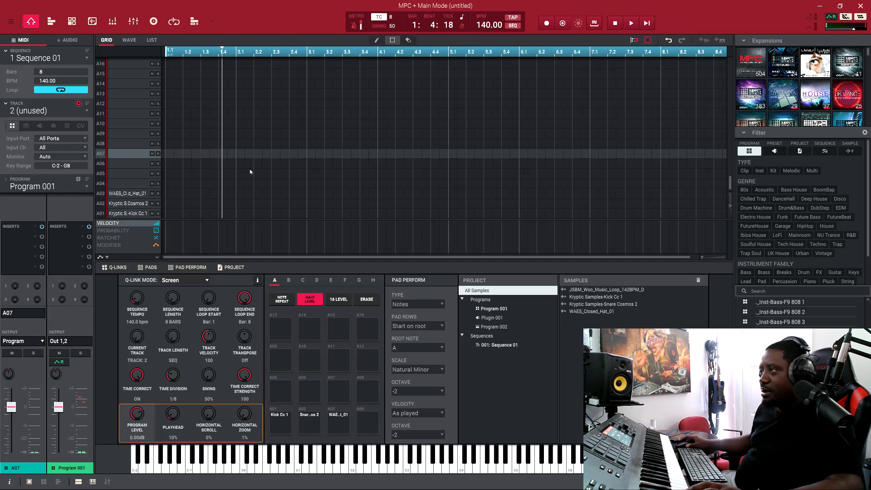
pyautogui.click(70, 41)
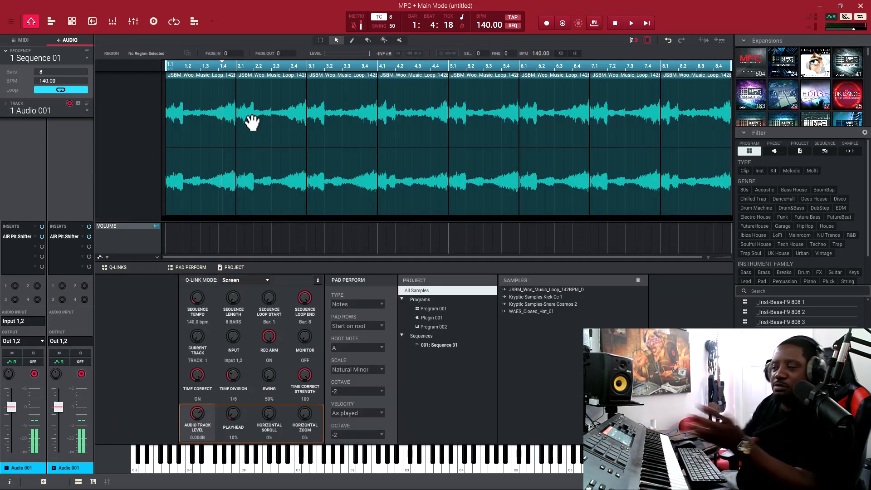
pyautogui.doubleClick(18, 239)
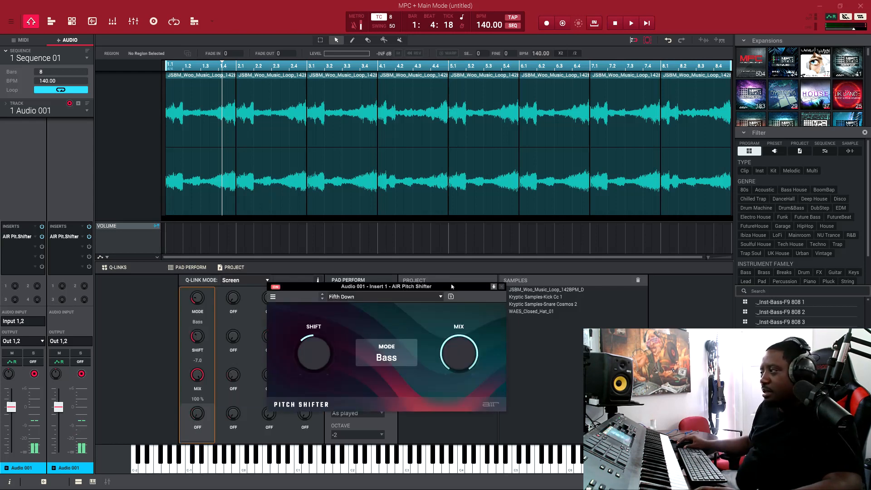
pyautogui.moveTo(455, 287); pyautogui.dragTo(436, 238)
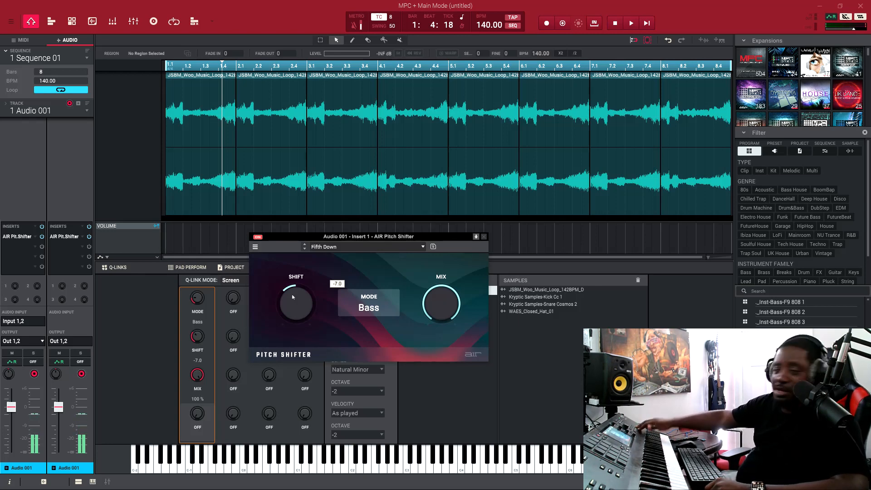
pyautogui.press('space')
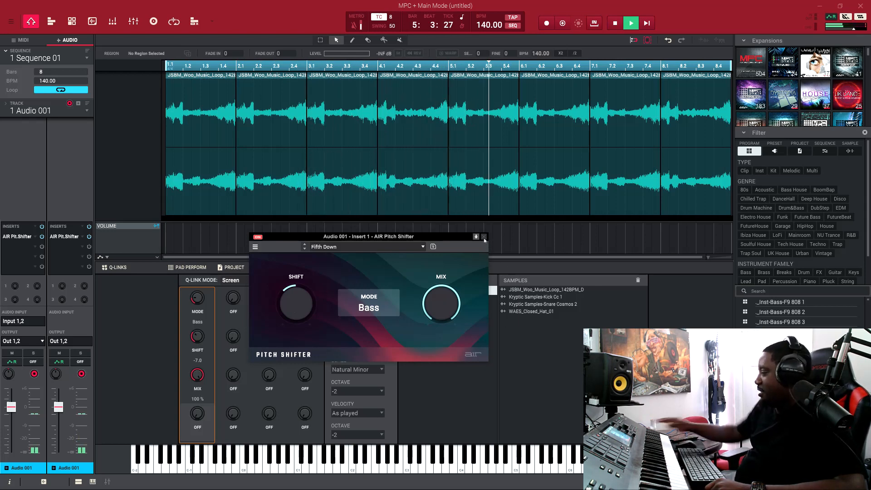
pyautogui.press('space')
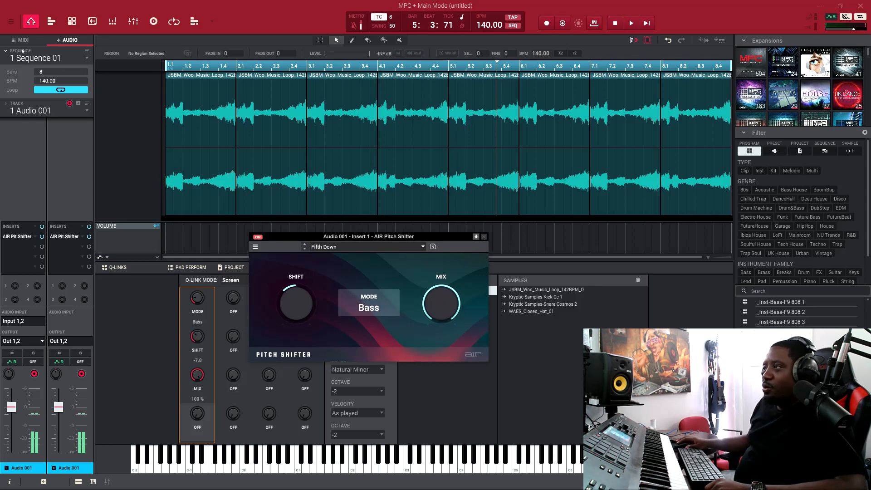
pyautogui.click(23, 41)
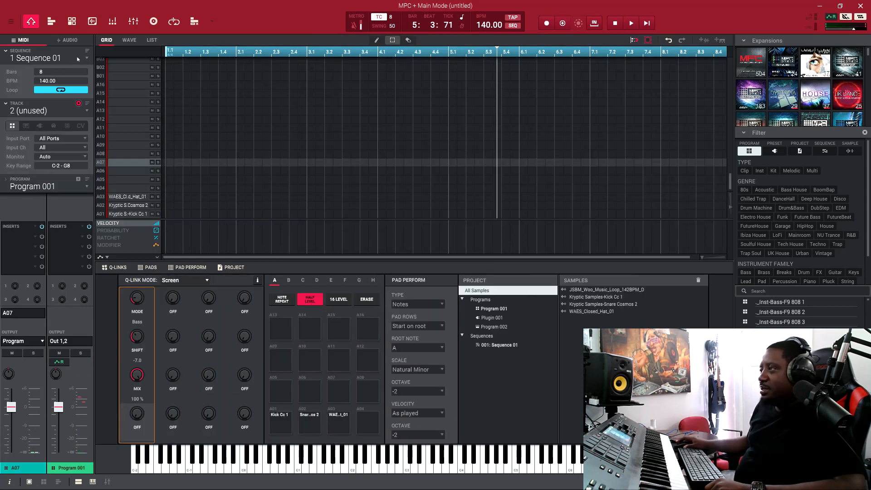
# Audition the PL GP Kit 1 Guitar 1 147 Eb loop and drag it into MPC's Samples list.
pyautogui.hotkey('alt', 'Tab')
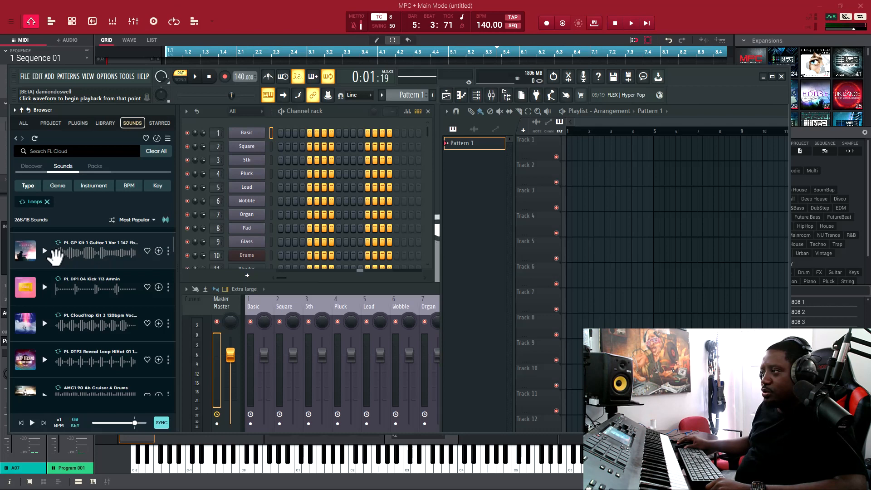
pyautogui.click(45, 252)
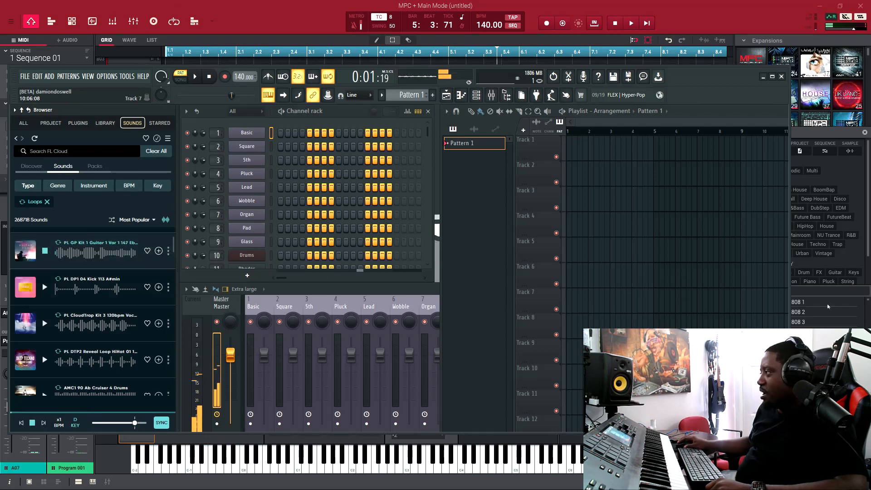
pyautogui.moveTo(791, 317); pyautogui.dragTo(621, 322)
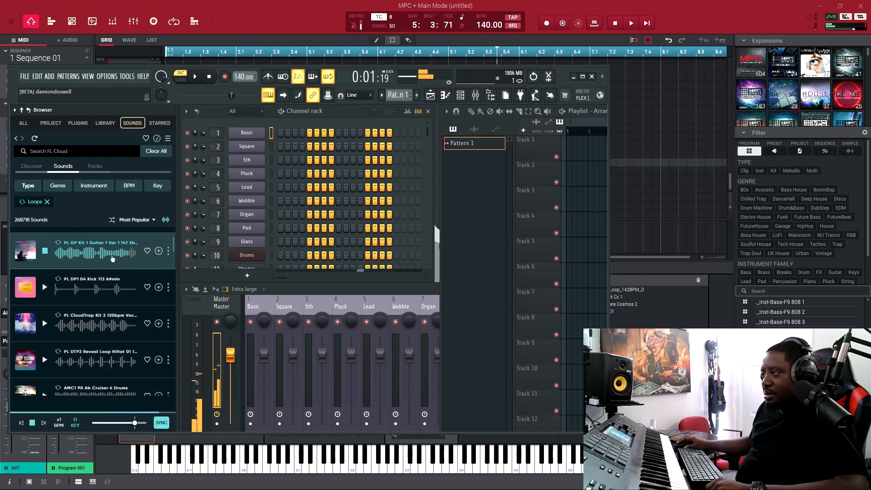
pyautogui.click(51, 251)
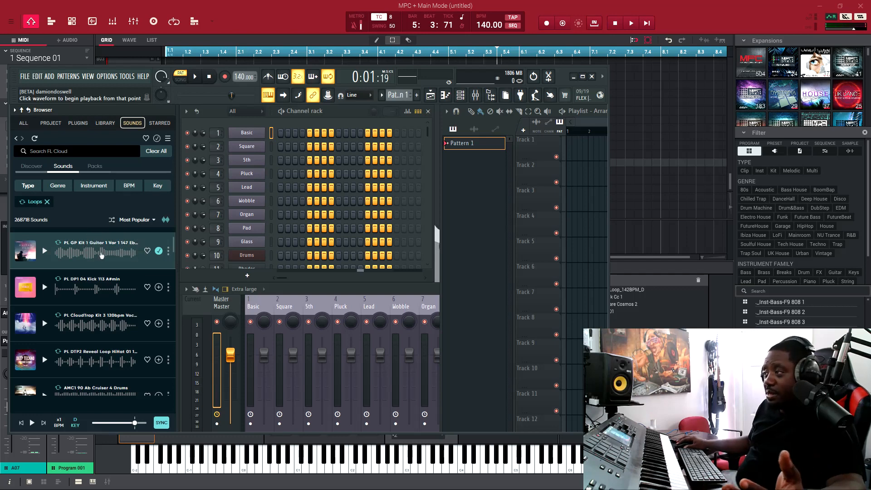
pyautogui.moveTo(97, 255)
pyautogui.mouseDown()
pyautogui.moveTo(485, 324)
pyautogui.moveTo(632, 300)
pyautogui.mouseUp()
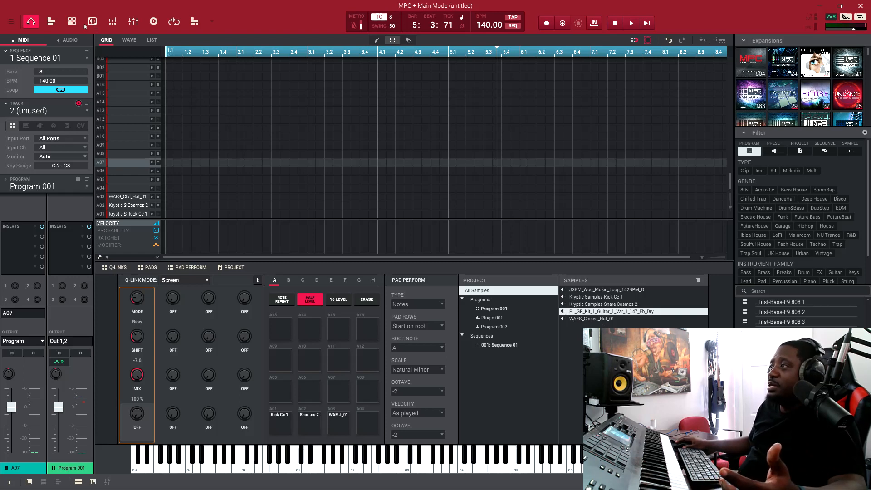
# Switch to the audio track, load the guitar loop into Sample Edit, then return to the FL Studio window.
pyautogui.click(69, 40)
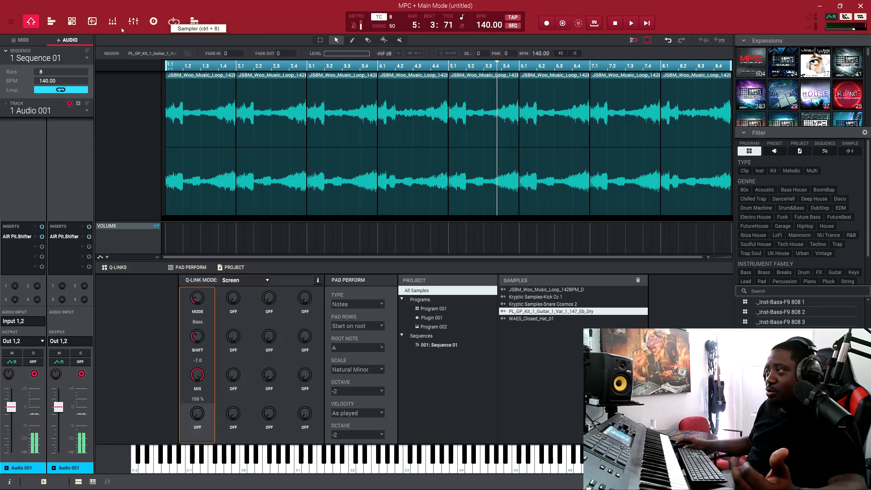
pyautogui.click(92, 21)
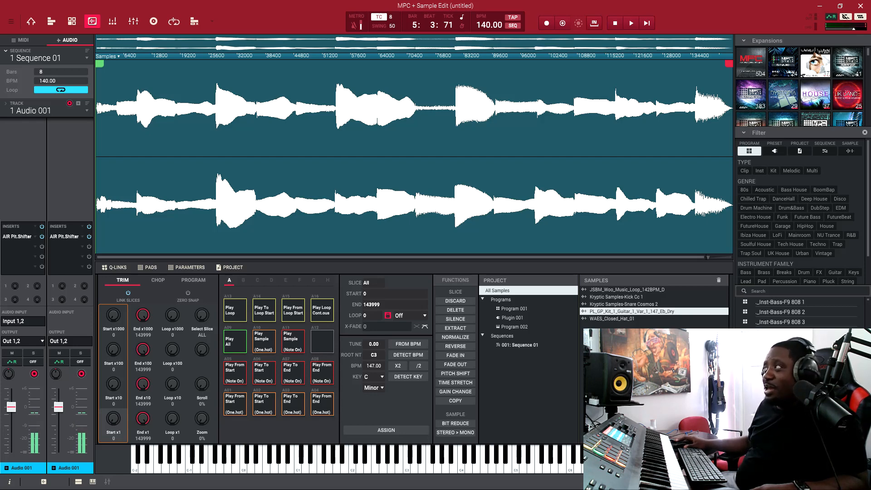
pyautogui.hotkey('alt', 'Tab')
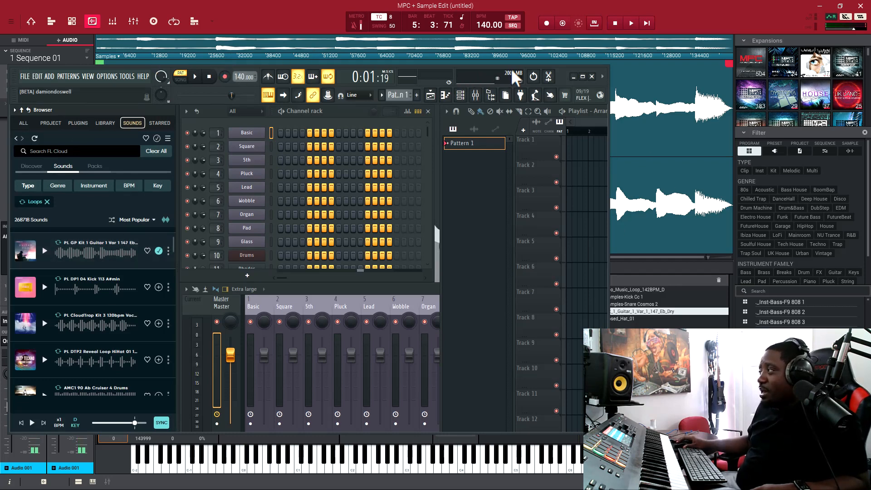
# Audition PL 3AM Kit 5 Chord LFO, FP4 05 B Kick Loop 128, PH 03 Drumloop 2, CloudTrap kit and Life Career bass loops.
pyautogui.moveTo(514, 76); pyautogui.dragTo(567, 58)
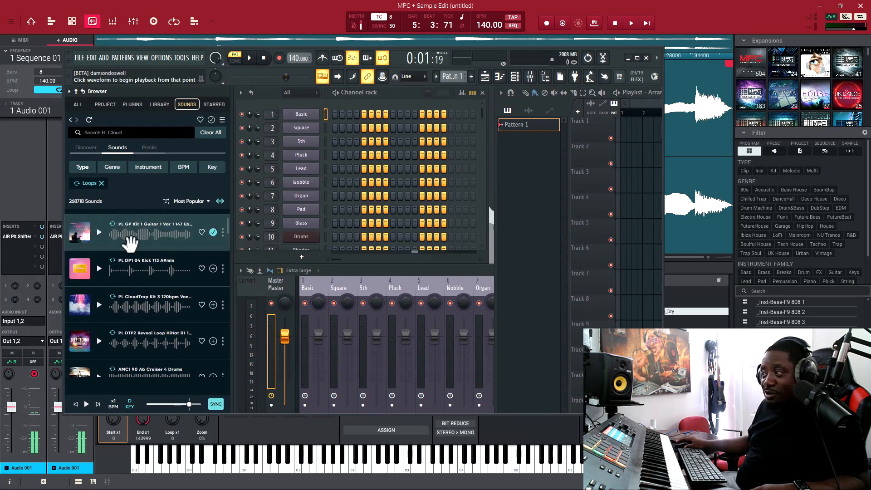
pyautogui.scroll(-3, 131, 239)
pyautogui.scroll(-3, 132, 273)
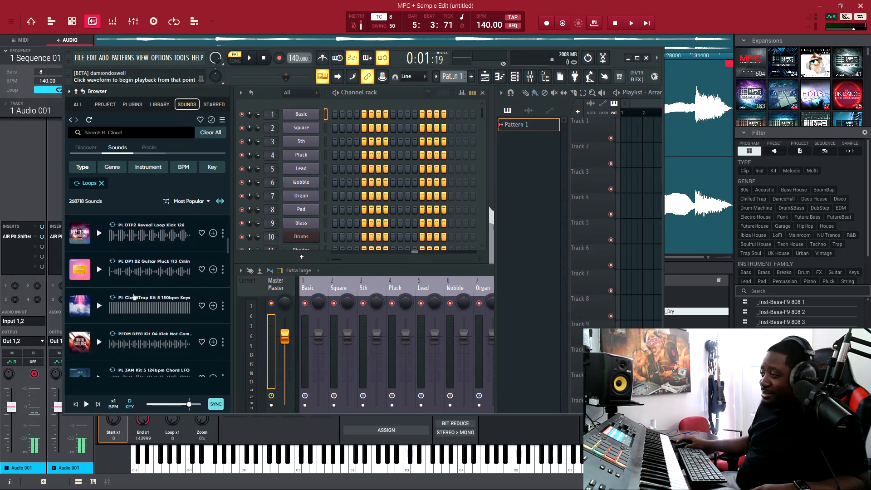
pyautogui.scroll(-3, 133, 297)
pyautogui.scroll(-2, 132, 279)
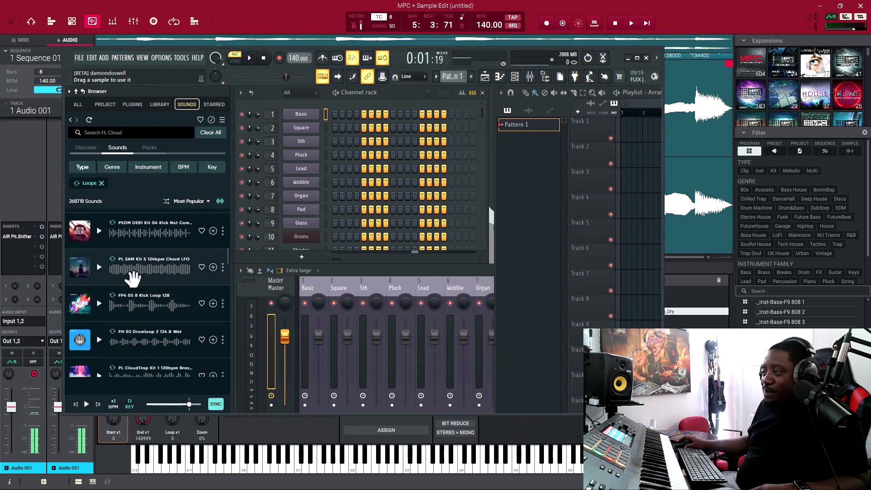
pyautogui.click(99, 268)
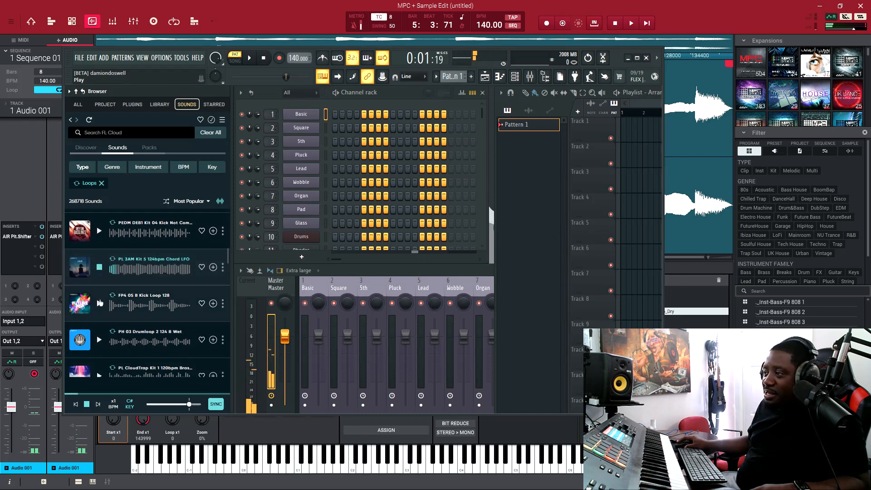
pyautogui.click(100, 305)
pyautogui.click(100, 340)
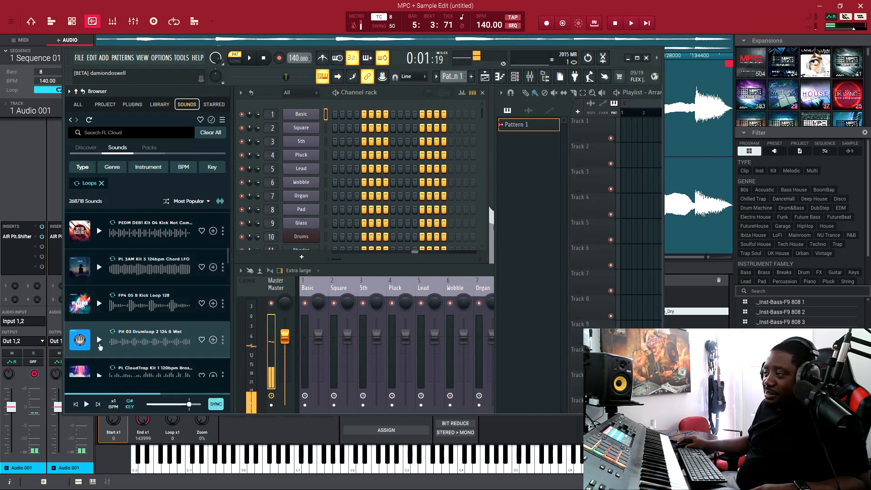
pyautogui.scroll(-1, 102, 334)
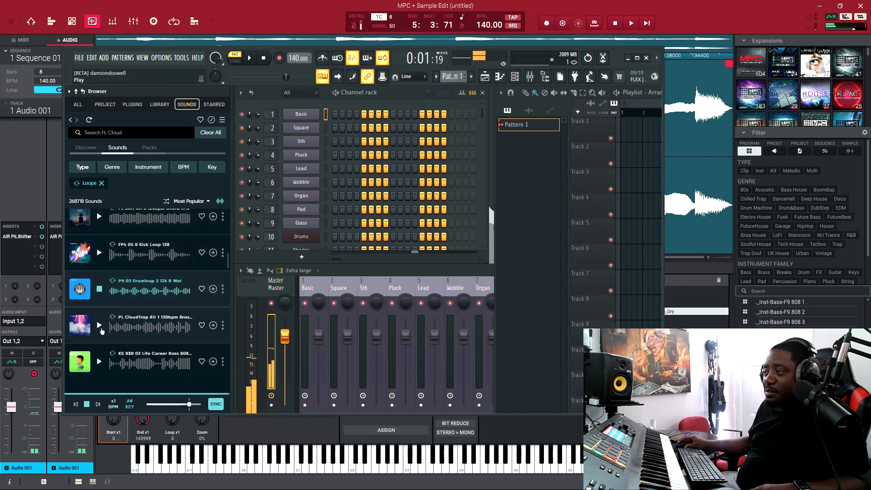
pyautogui.click(101, 328)
pyautogui.scroll(-2, 102, 330)
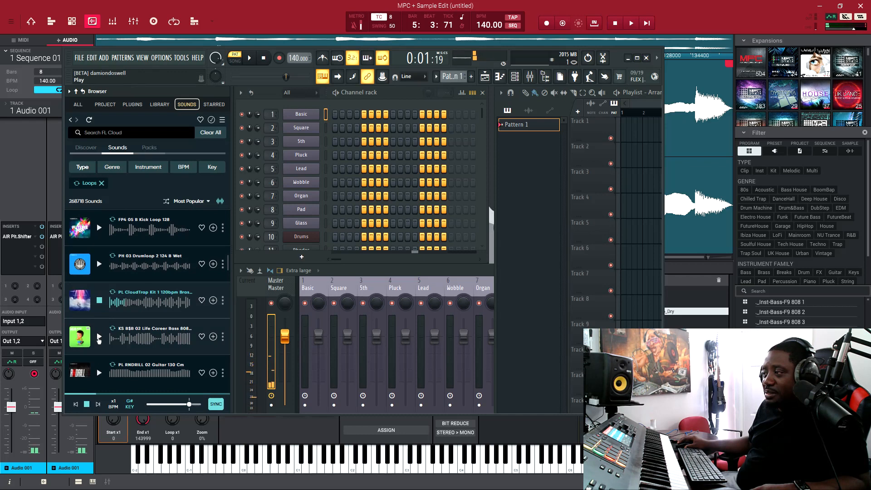
pyautogui.click(100, 338)
pyautogui.scroll(-2, 102, 320)
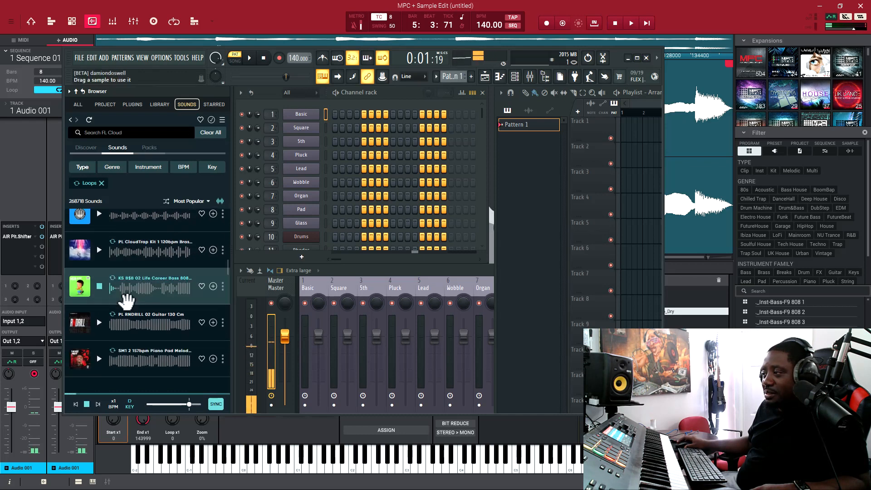
# Preview PL RNDRILL 02 Guitar 130 Cm and drag it into the MPC samples list.
pyautogui.click(101, 326)
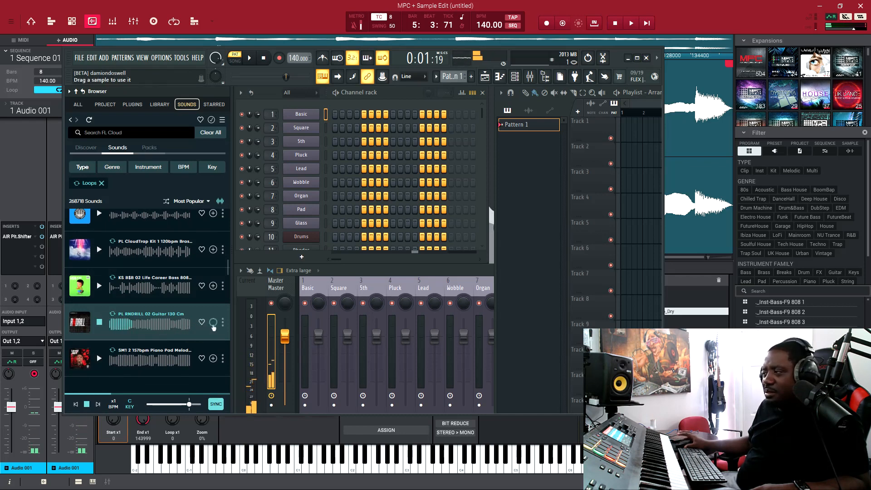
pyautogui.moveTo(132, 326)
pyautogui.mouseDown()
pyautogui.moveTo(574, 348)
pyautogui.moveTo(491, 215)
pyautogui.mouseUp()
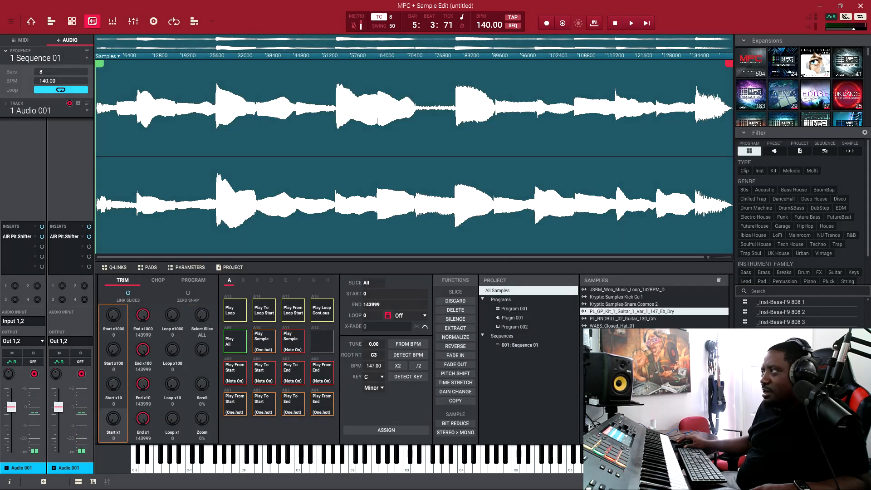
# Re-audition the RNDRILL guitar and SM1 piano pad loops, then drag PL GP Kit 3 Snare Rhythm 150 Ab into MPC's samples.
pyautogui.hotkey('alt', 'Tab')
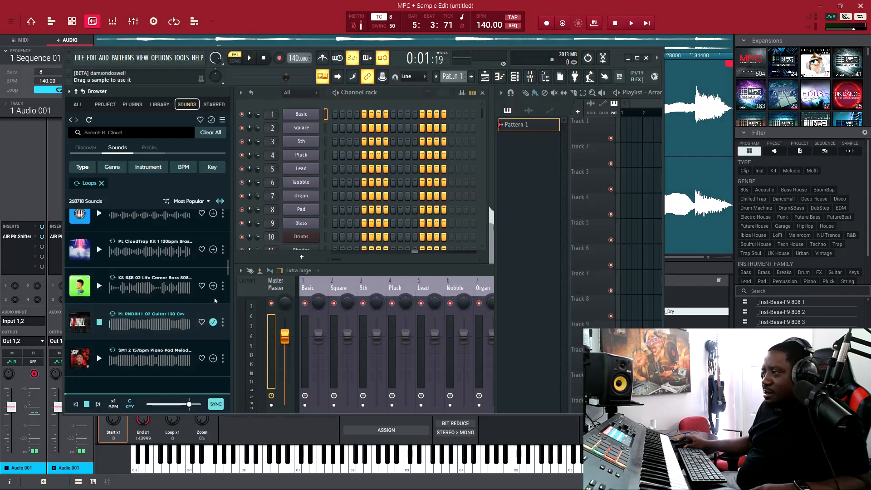
pyautogui.click(100, 324)
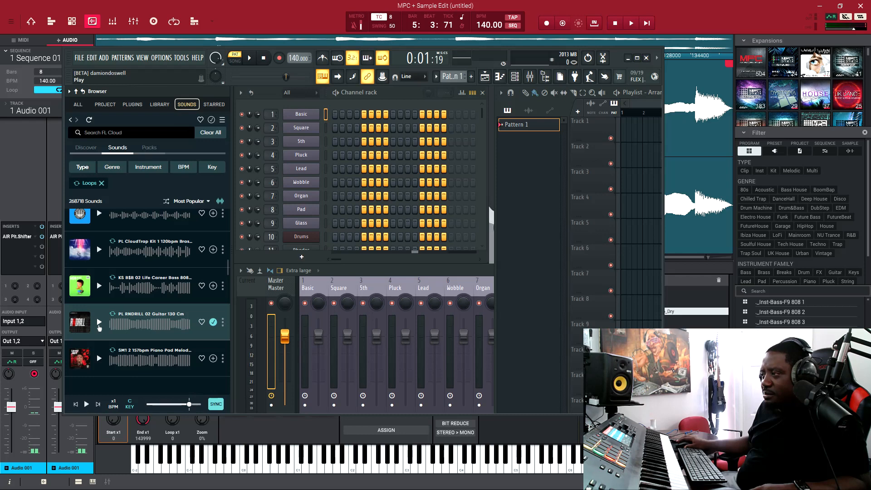
pyautogui.click(100, 323)
pyautogui.scroll(-1, 100, 324)
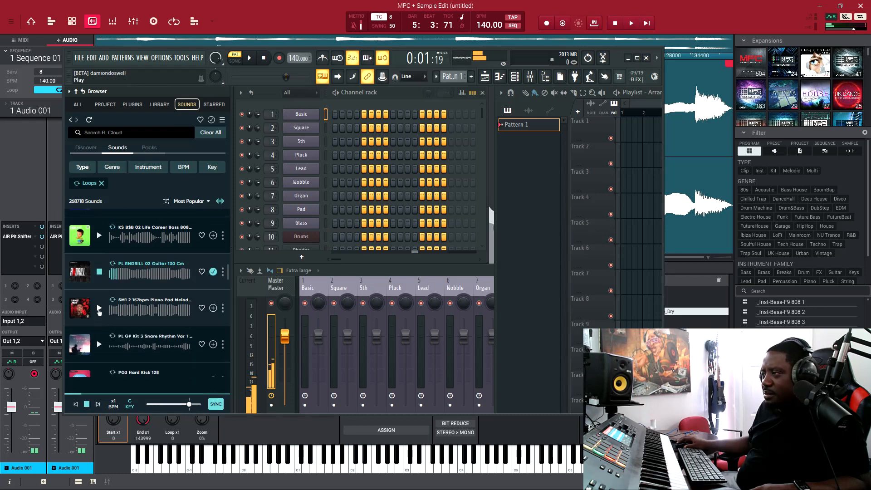
pyautogui.click(100, 310)
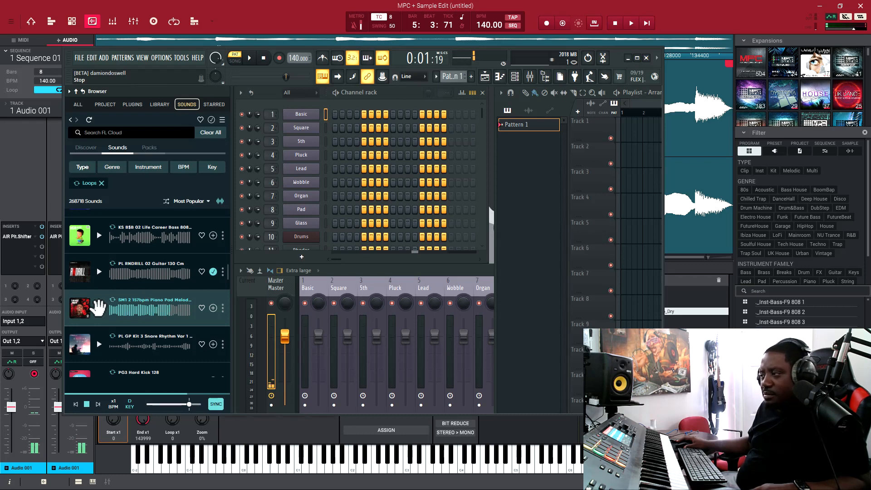
pyautogui.scroll(-1, 99, 308)
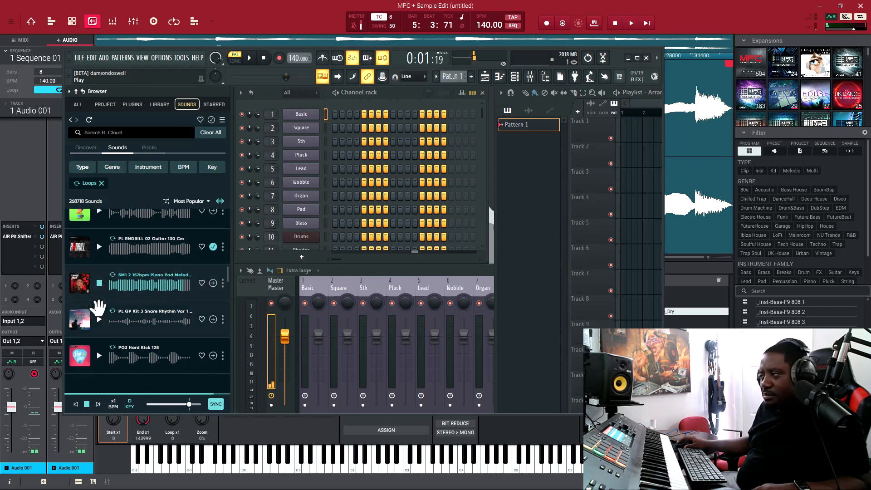
pyautogui.click(99, 318)
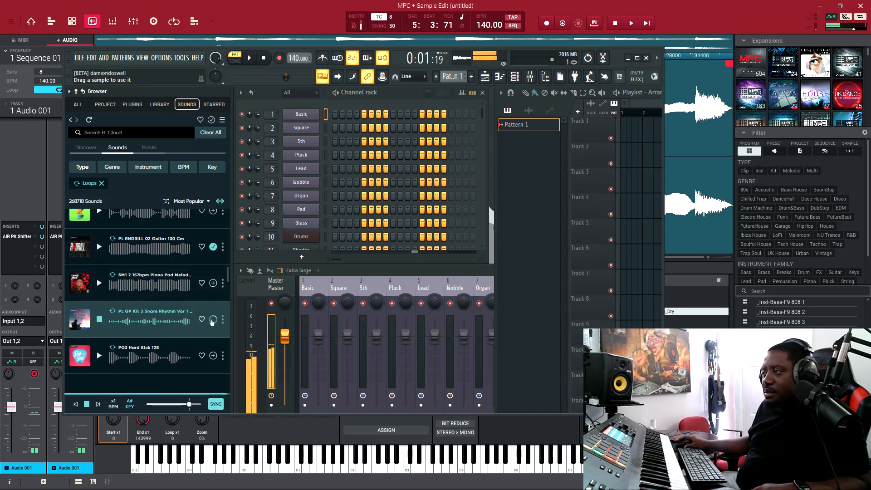
pyautogui.moveTo(140, 322); pyautogui.dragTo(639, 300)
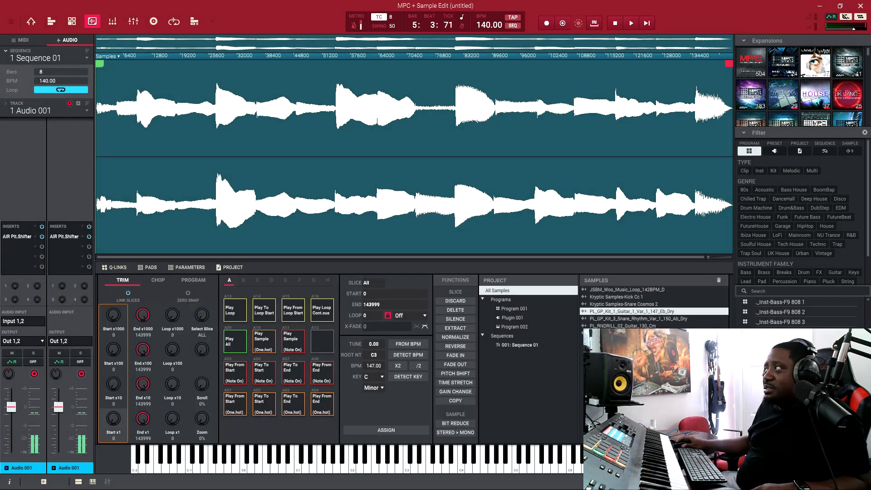
# Return to the FL Studio plugin and show the Library section of installed instrument packs.
pyautogui.hotkey('alt', 'Tab')
pyautogui.scroll(-2, 157, 269)
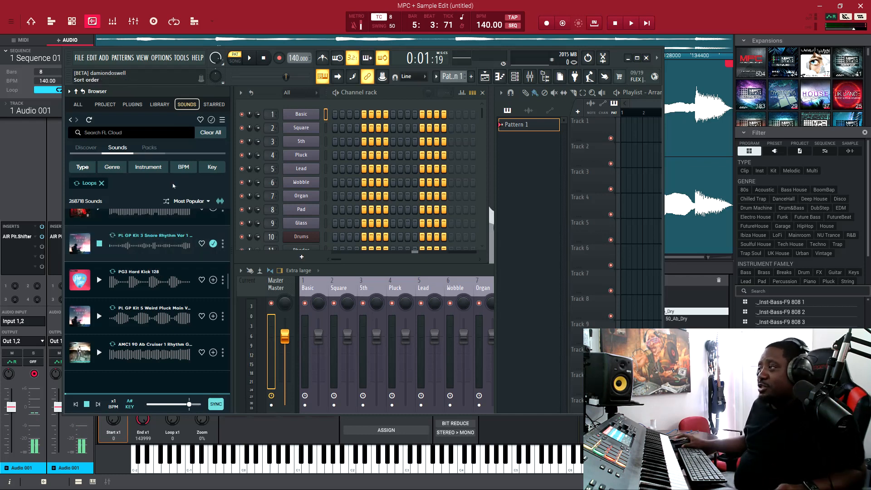
pyautogui.click(160, 104)
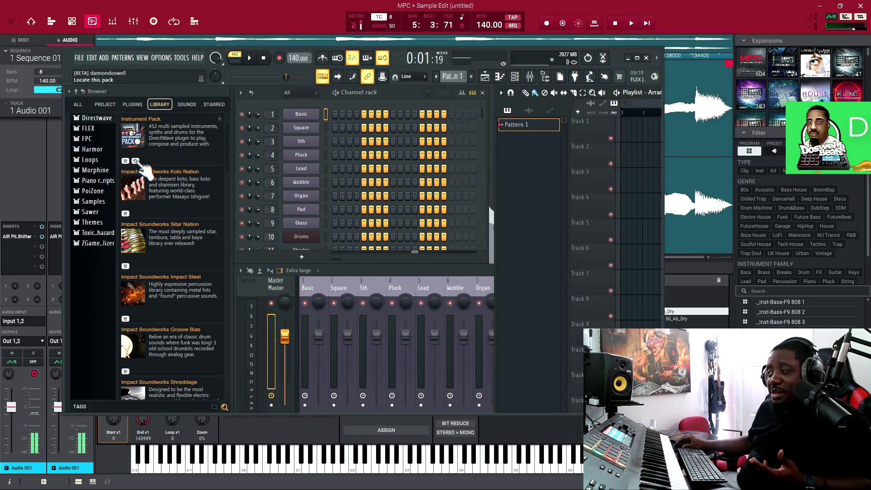
# Audition DSK Cello 040/044, DSKS Breth Bell and several DSK Acoustic Guitar samples from Instrument Pack Free.
pyautogui.click(136, 162)
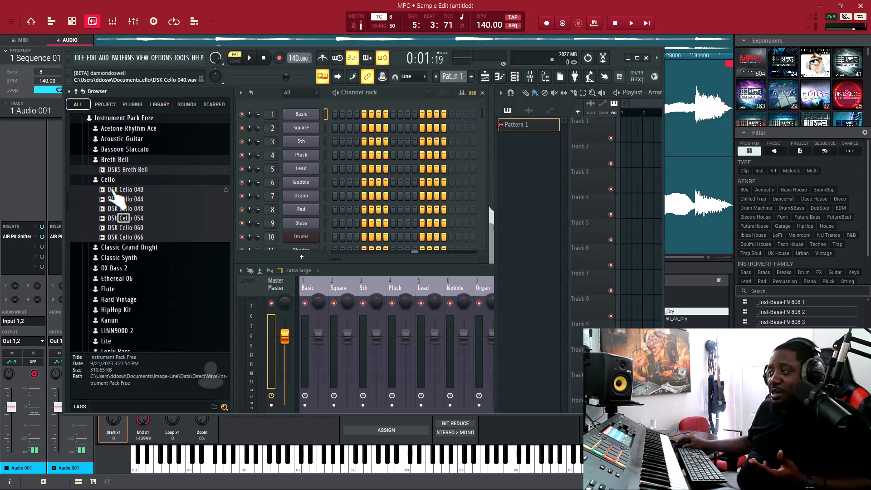
pyautogui.scroll(1, 126, 201)
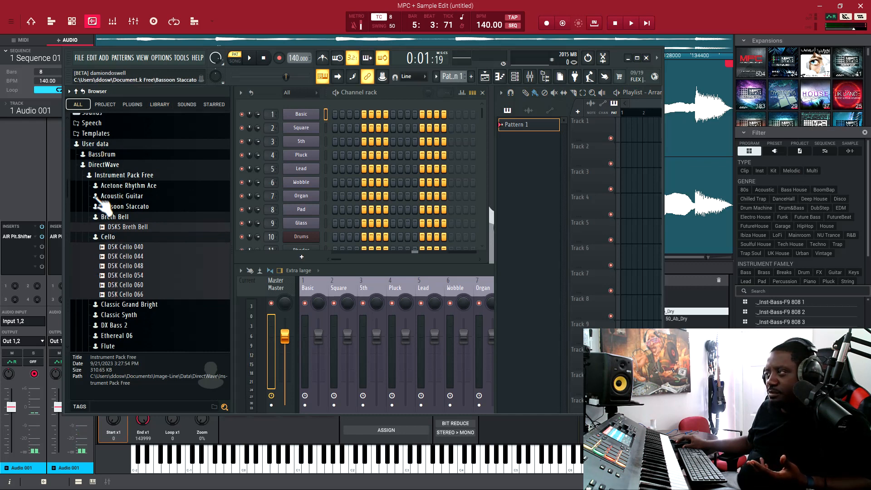
pyautogui.click(124, 247)
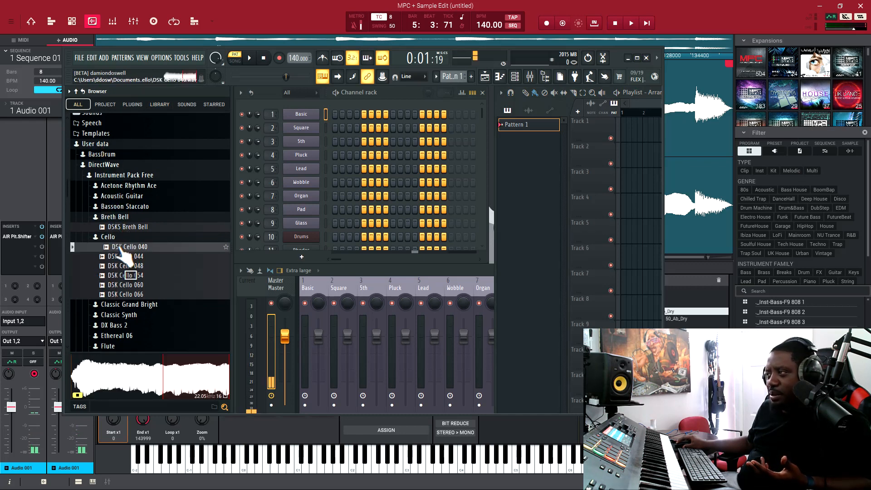
pyautogui.click(126, 256)
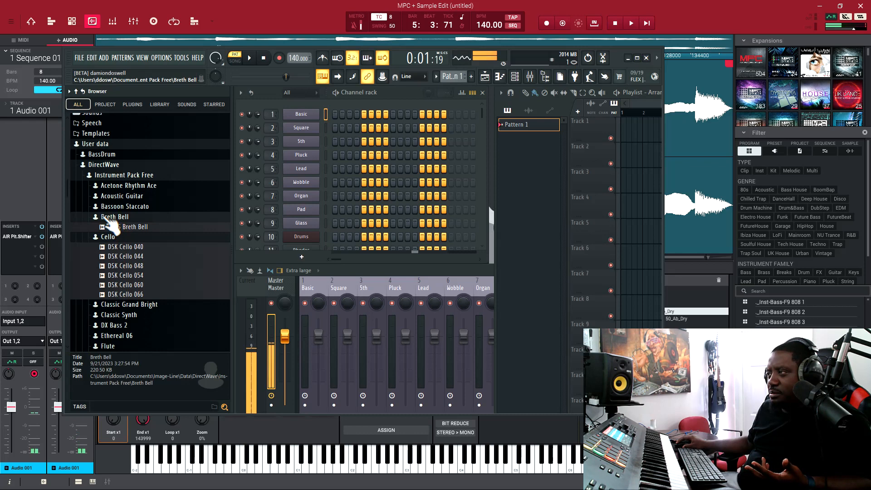
pyautogui.click(129, 227)
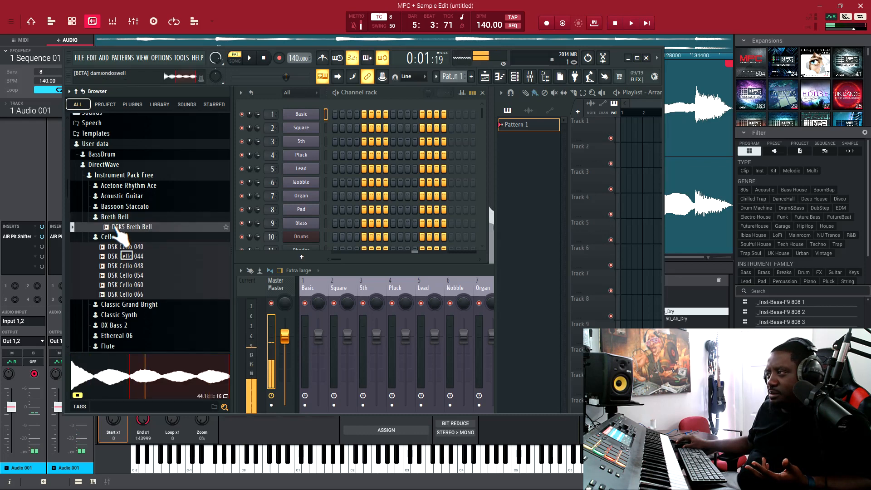
pyautogui.click(122, 195)
pyautogui.scroll(-2, 123, 195)
pyautogui.click(136, 186)
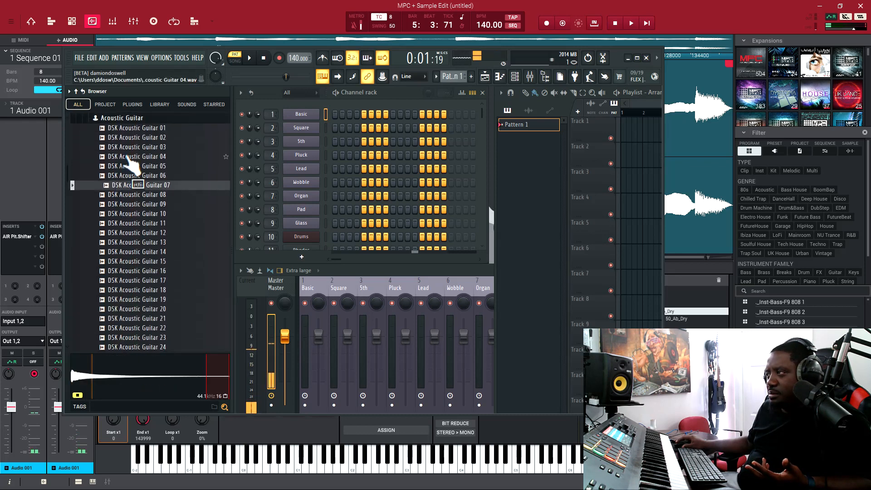
pyautogui.click(130, 156)
pyautogui.click(129, 137)
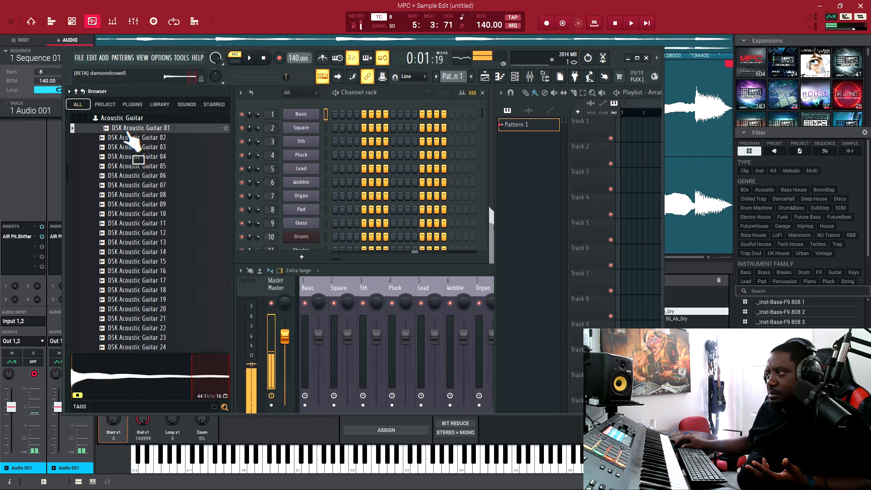
pyautogui.click(140, 251)
pyautogui.click(140, 289)
pyautogui.press('BackSpace')
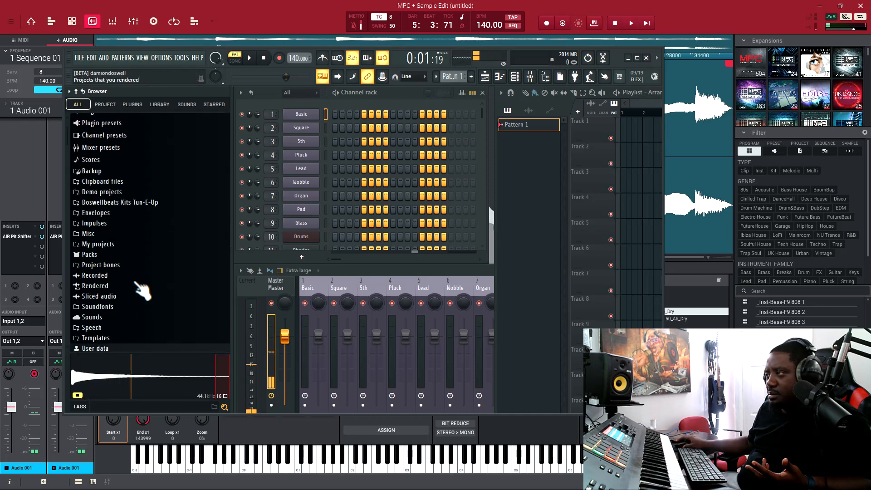
pyautogui.scroll(-3, 129, 301)
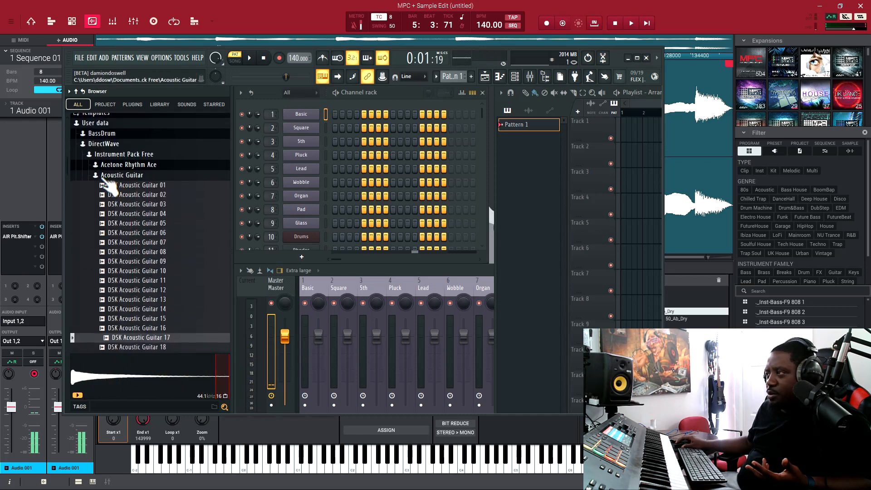
# Tidy the folder tree and audition DSK Flute samples 062, 072, 077, 082 and 092.
pyautogui.click(108, 216)
pyautogui.click(121, 175)
pyautogui.click(107, 216)
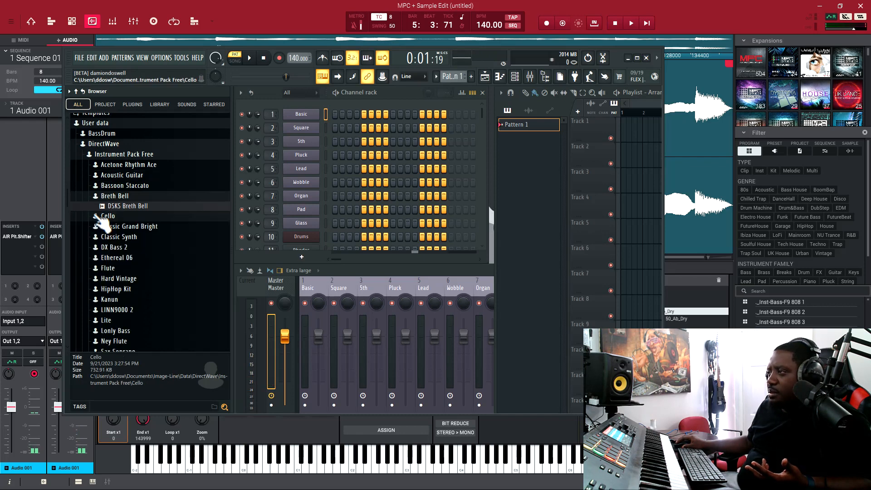
pyautogui.click(110, 197)
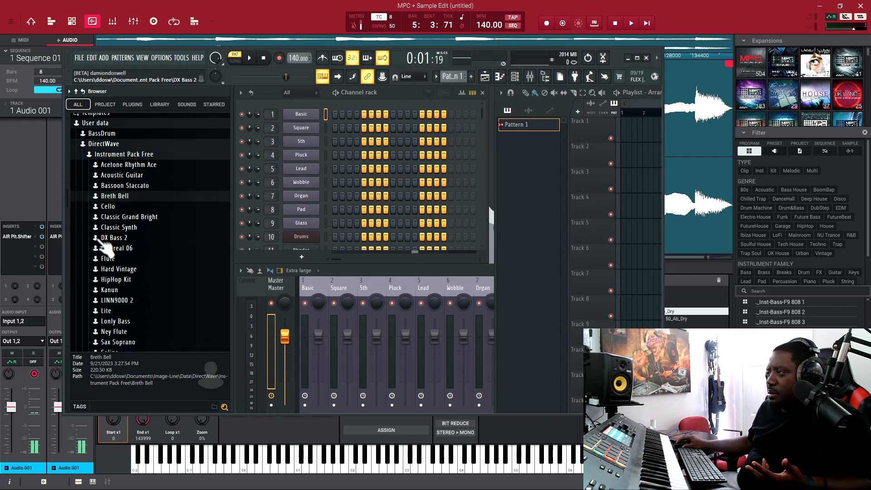
pyautogui.click(108, 259)
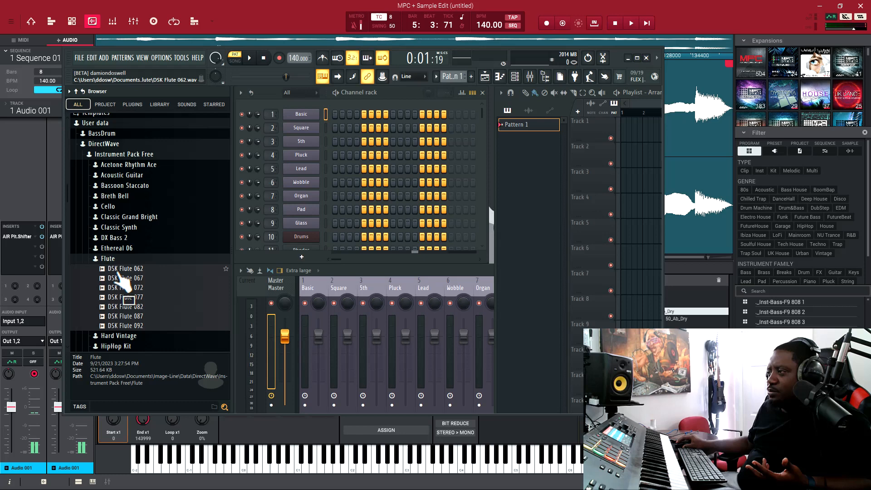
pyautogui.click(122, 269)
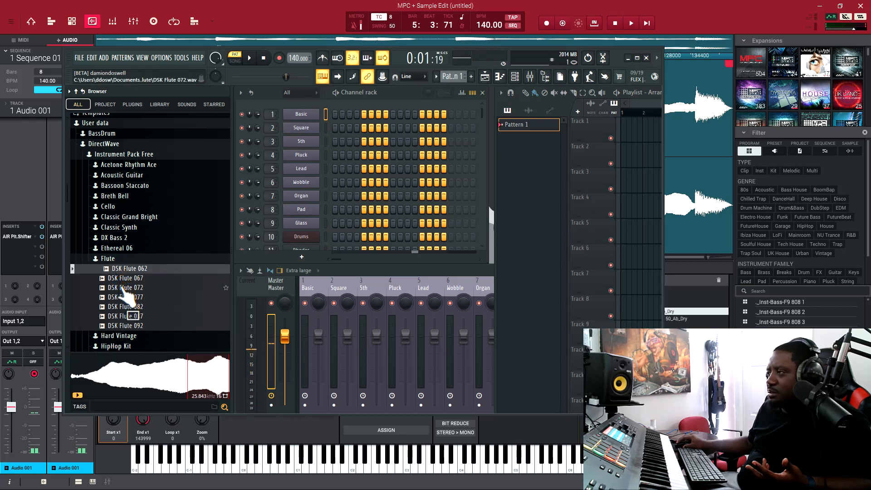
pyautogui.click(125, 289)
pyautogui.click(129, 298)
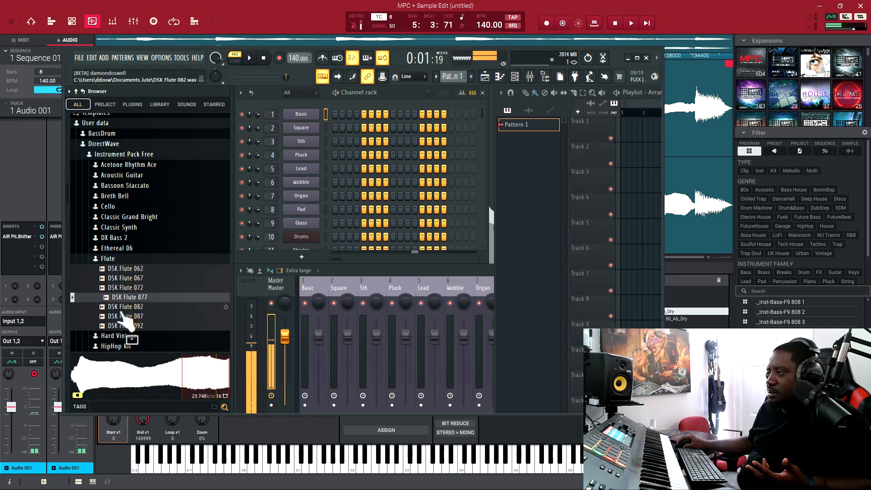
pyautogui.click(127, 307)
pyautogui.click(126, 316)
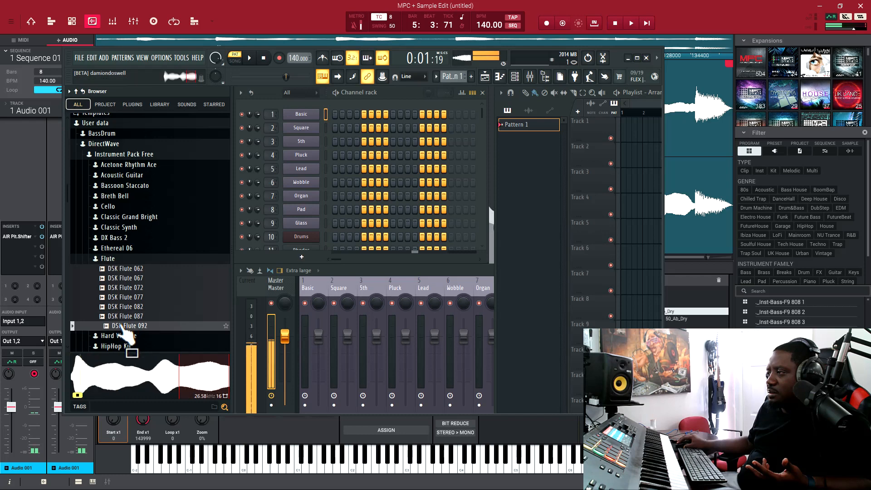
pyautogui.click(126, 269)
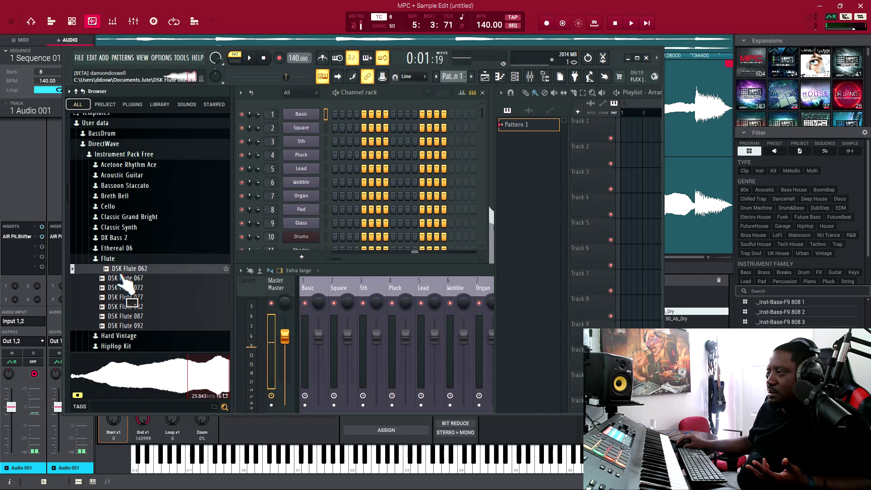
pyautogui.click(107, 259)
# Preview DSKP Ethereal 06 048 and 084 from the Ethereal 06 folder.
pyautogui.click(112, 247)
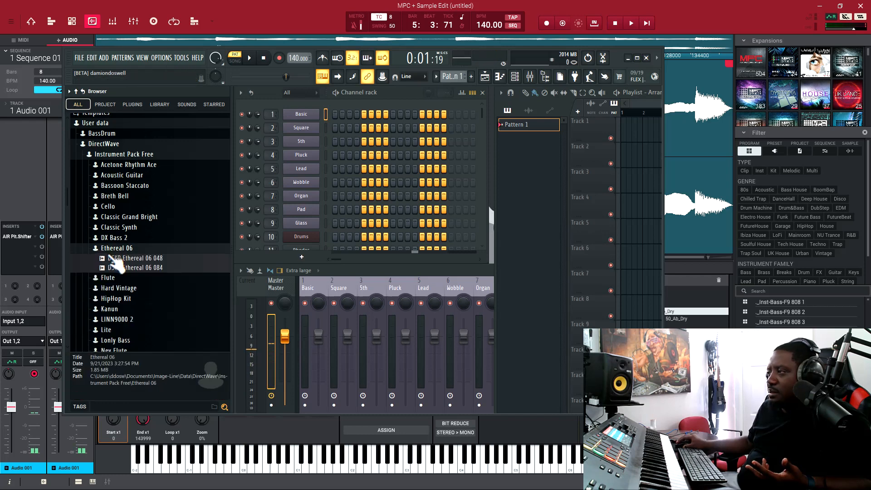
pyautogui.click(137, 267)
pyautogui.click(136, 267)
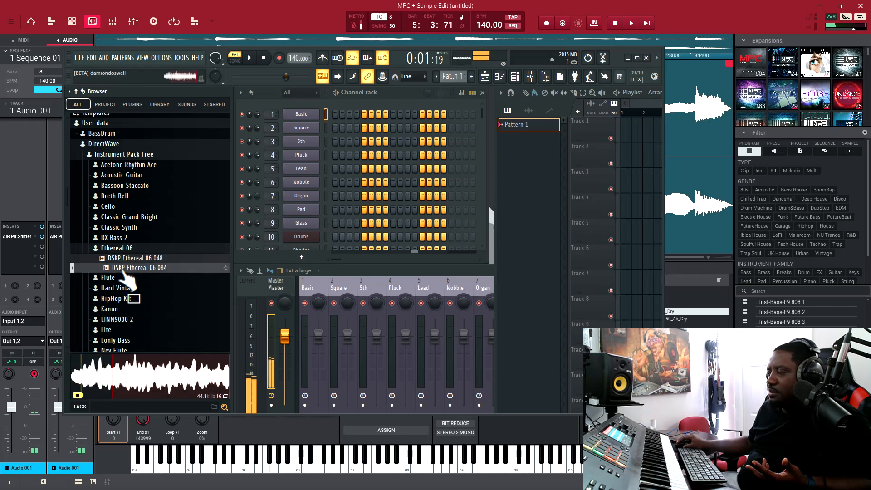